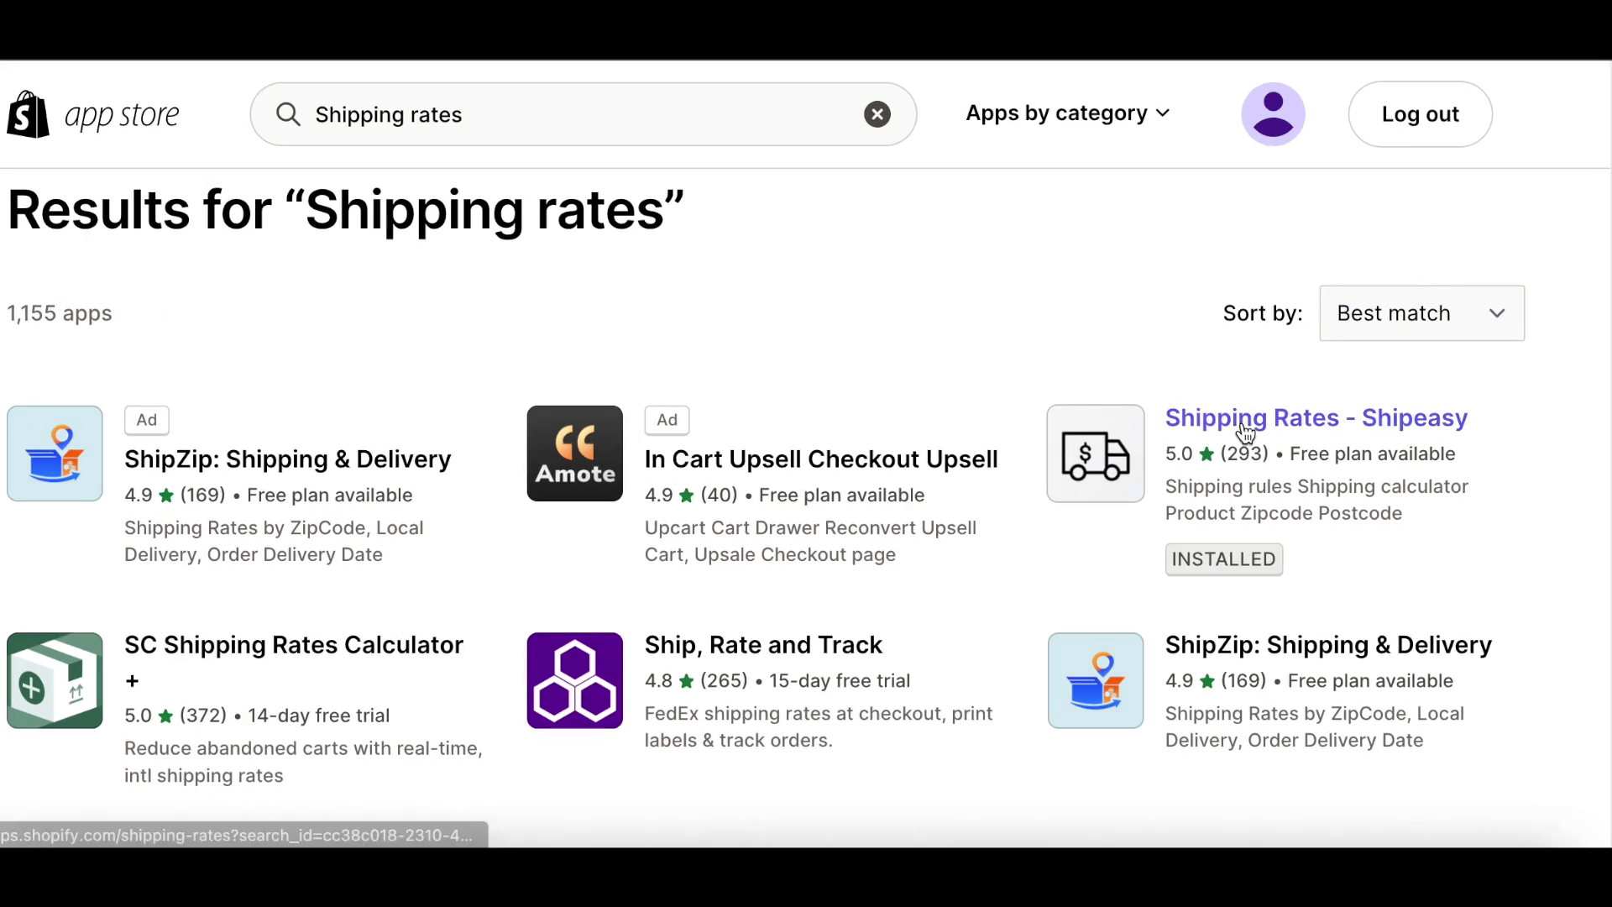
Open the Shipping Rates - Shipeasy app from the 'Shipping rates' App Store results
{"action": "left_click", "coordinate": [1246, 425]}
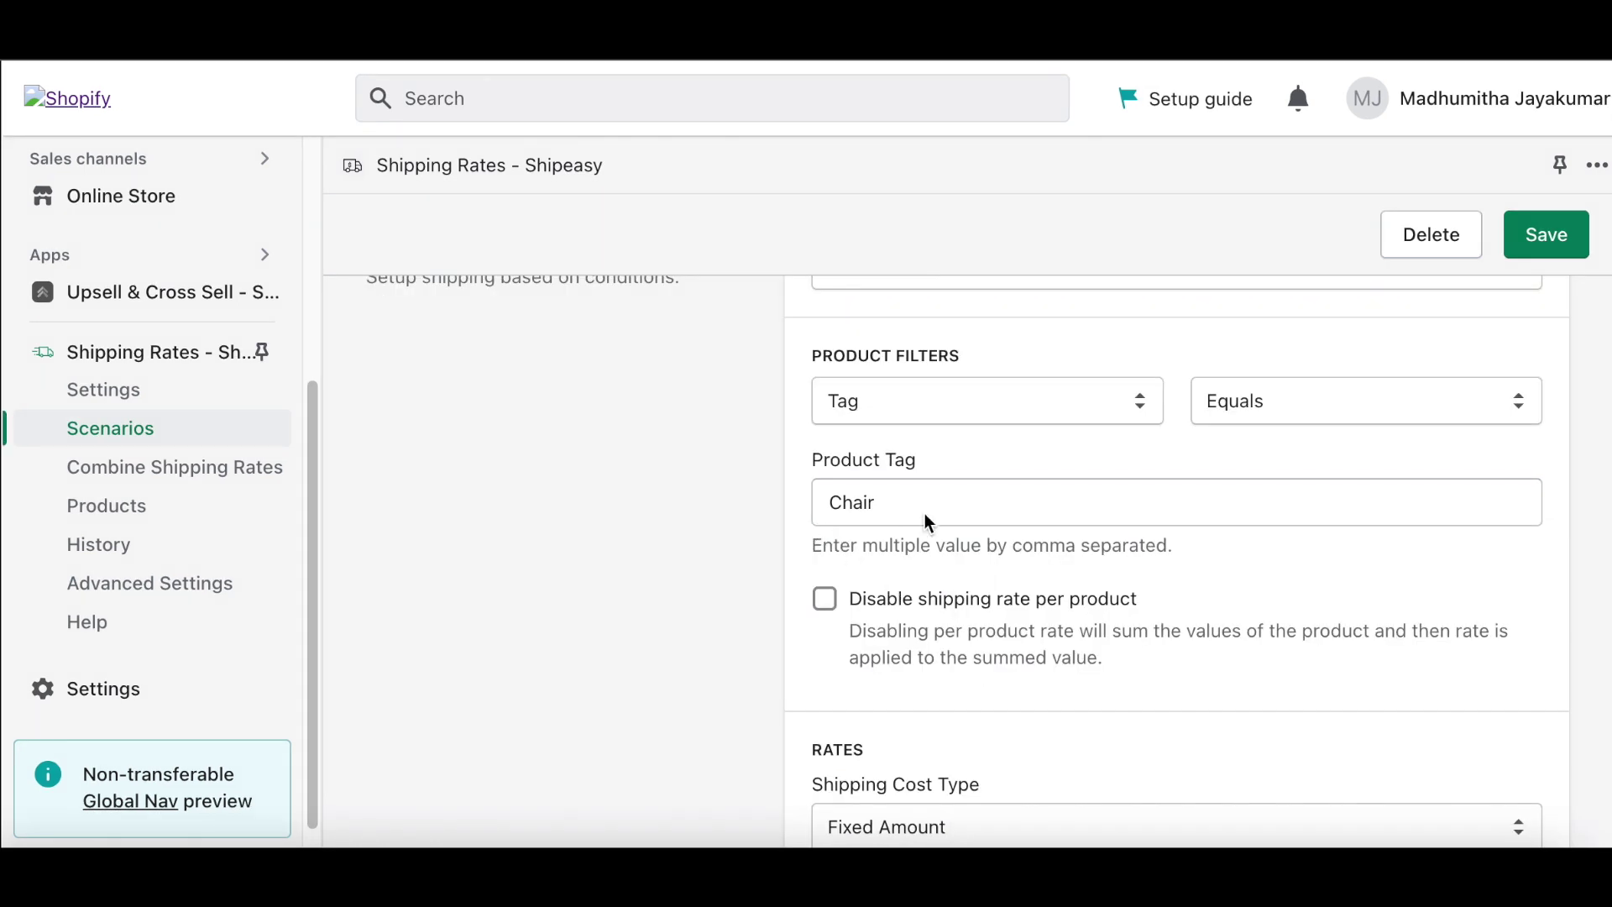
Review the Chair scenario's tag condition, calculation parameter, and 0–10 kg and 11–20 kg rates
{"action": "scroll", "coordinate": [924, 512], "scroll_direction": "down", "scroll_amount": 5}
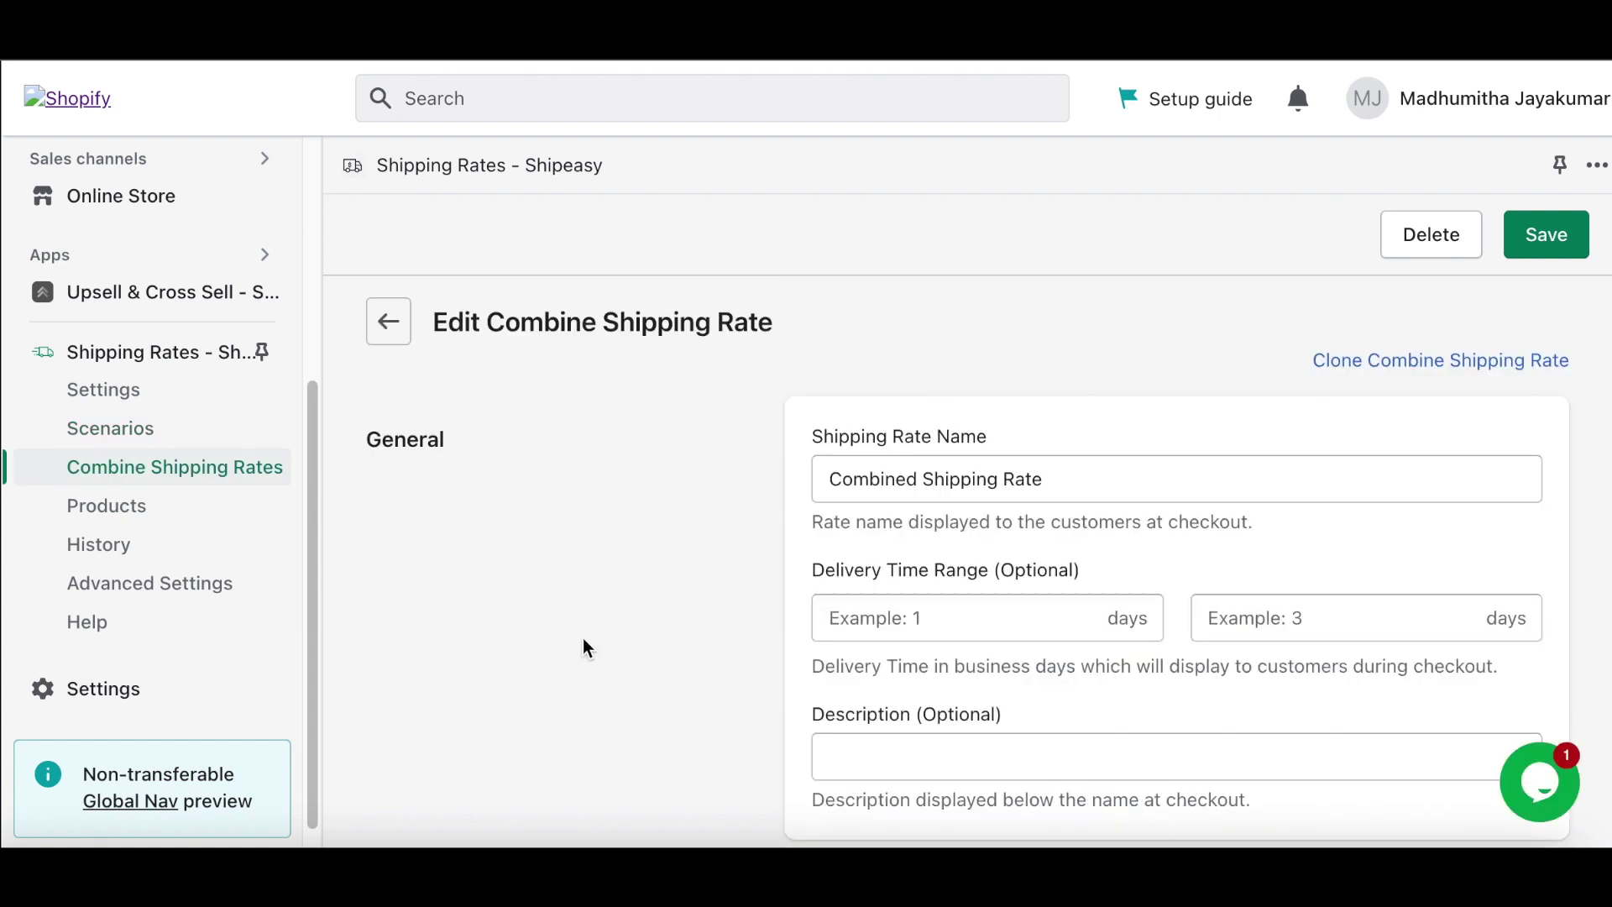
{"action": "scroll", "coordinate": [582, 638], "scroll_direction": "down", "scroll_amount": 5}
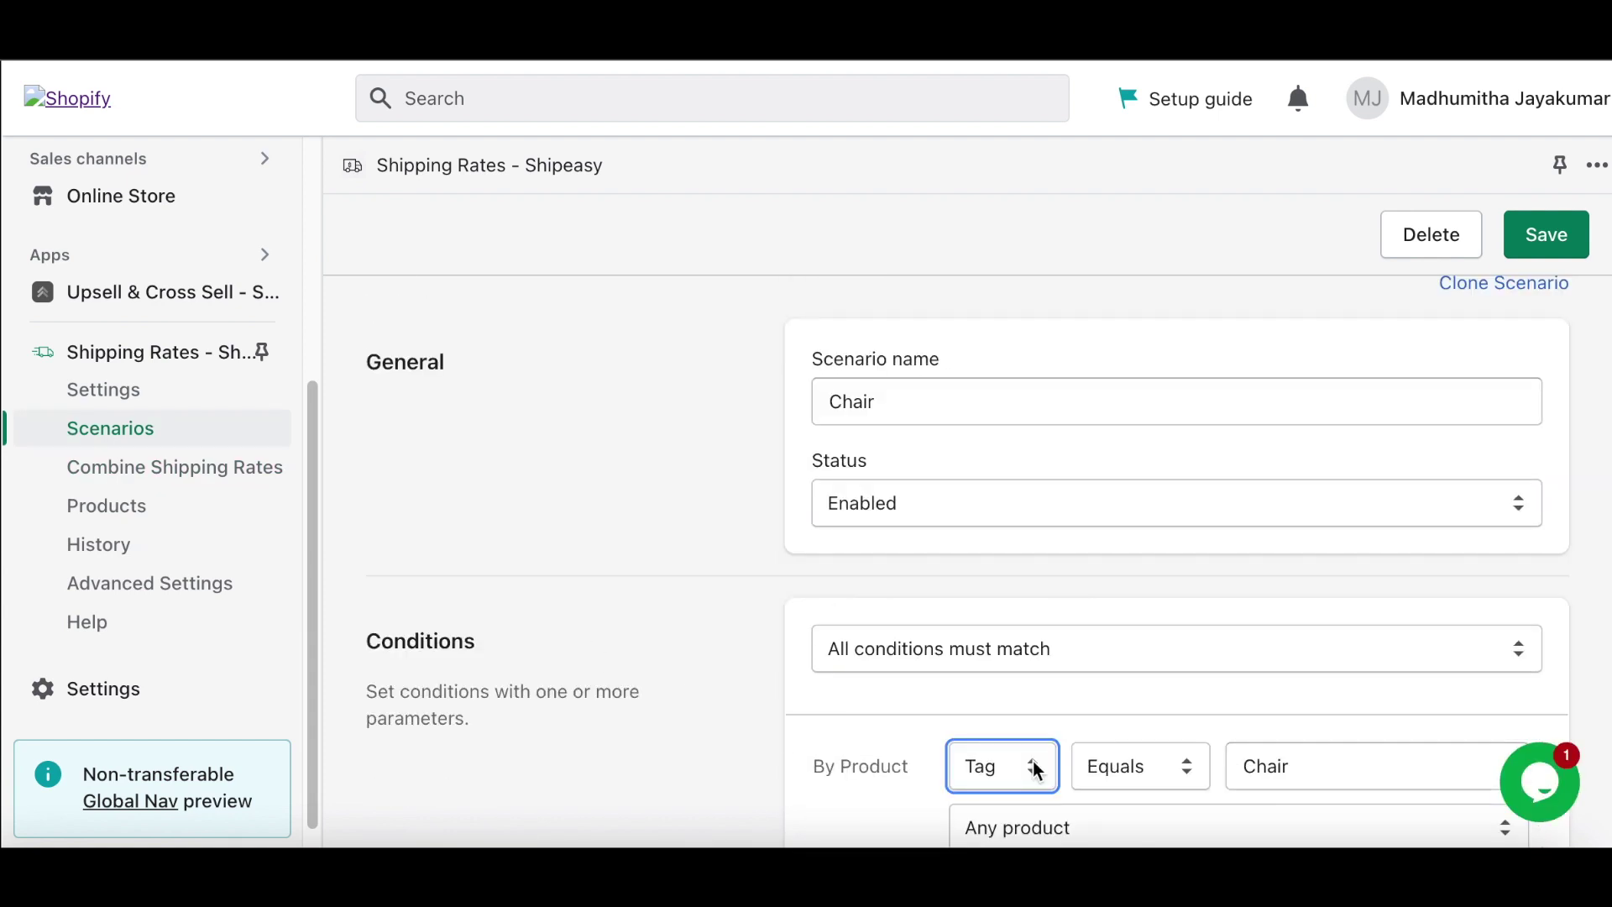
{"action": "left_click", "coordinate": [1040, 764]}
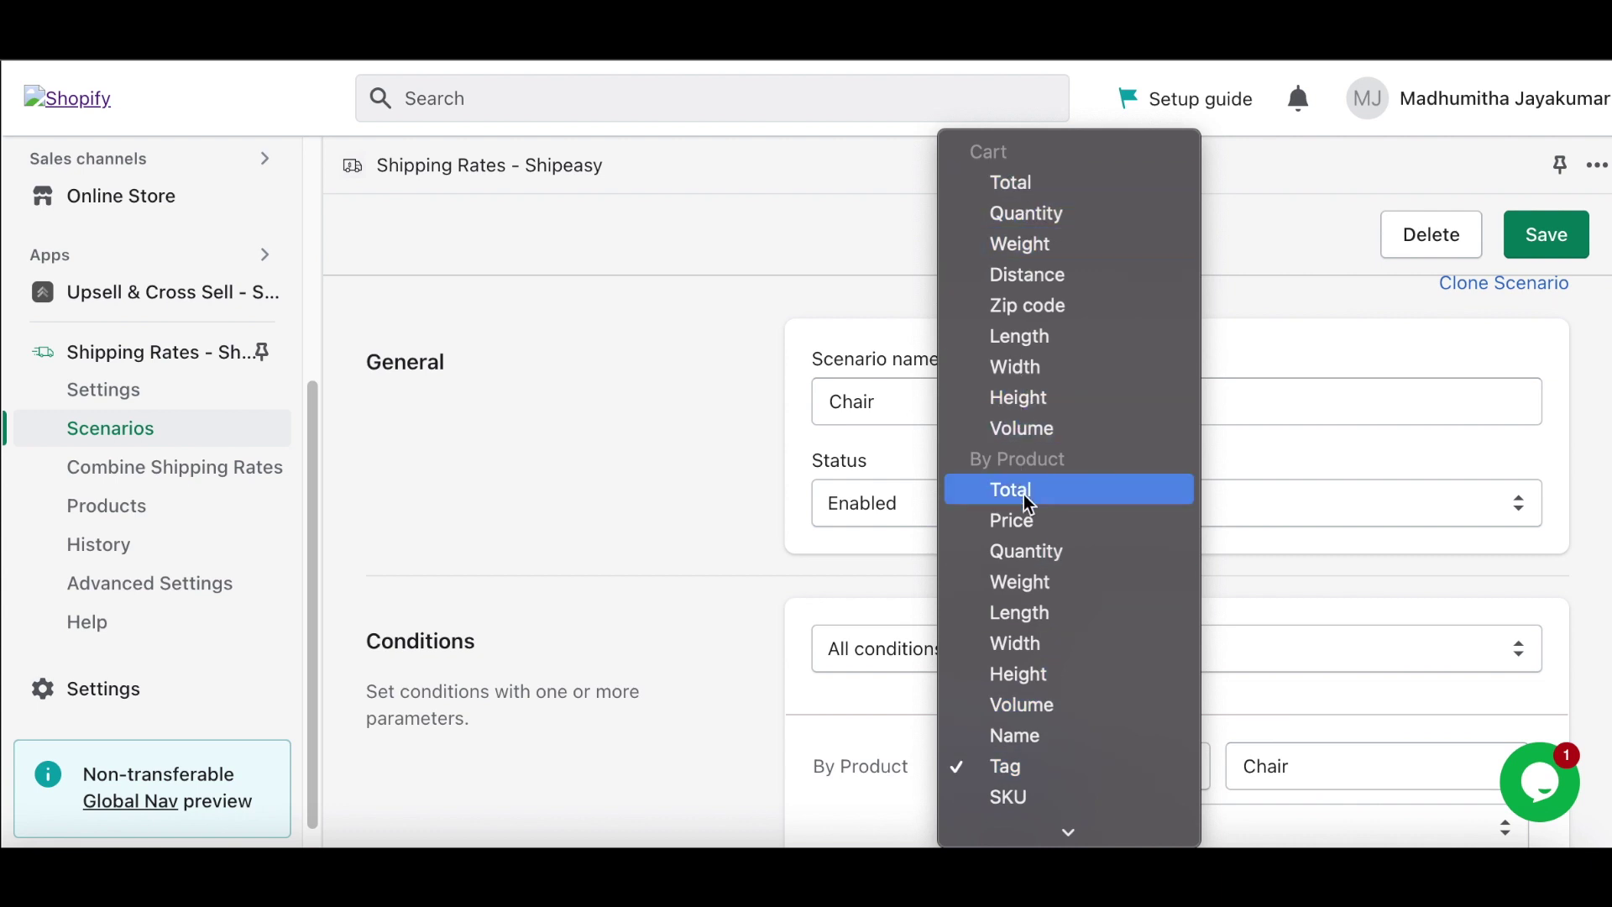
{"action": "scroll", "coordinate": [1047, 831], "scroll_direction": "down", "scroll_amount": 3}
{"action": "scroll", "coordinate": [1047, 831], "scroll_direction": "down", "scroll_amount": 2}
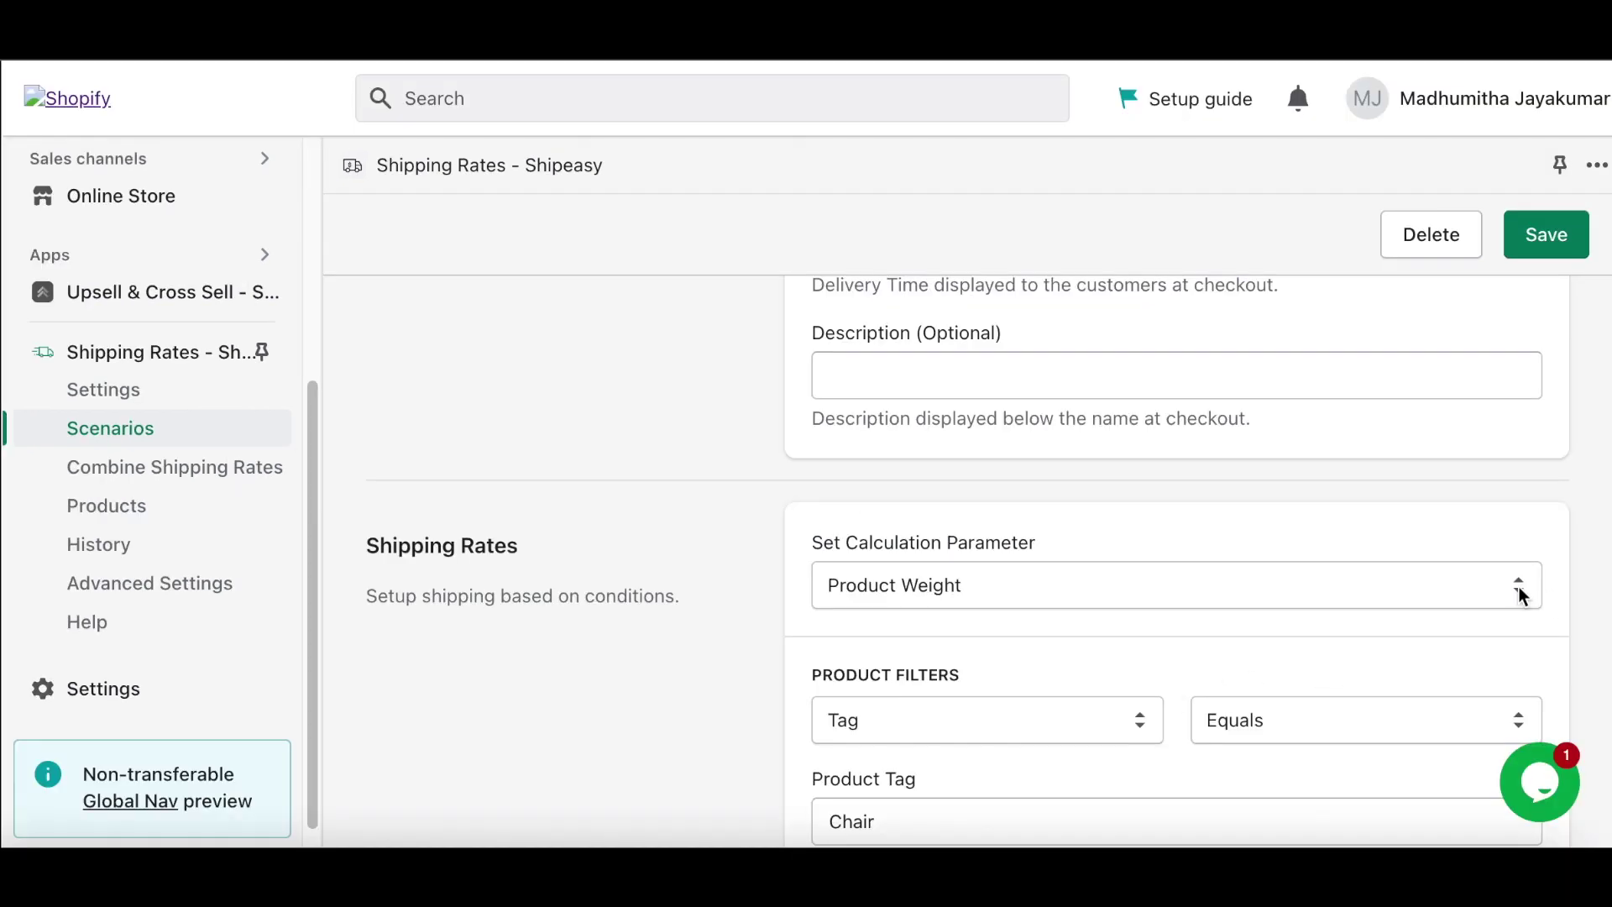
{"action": "left_click", "coordinate": [1519, 582]}
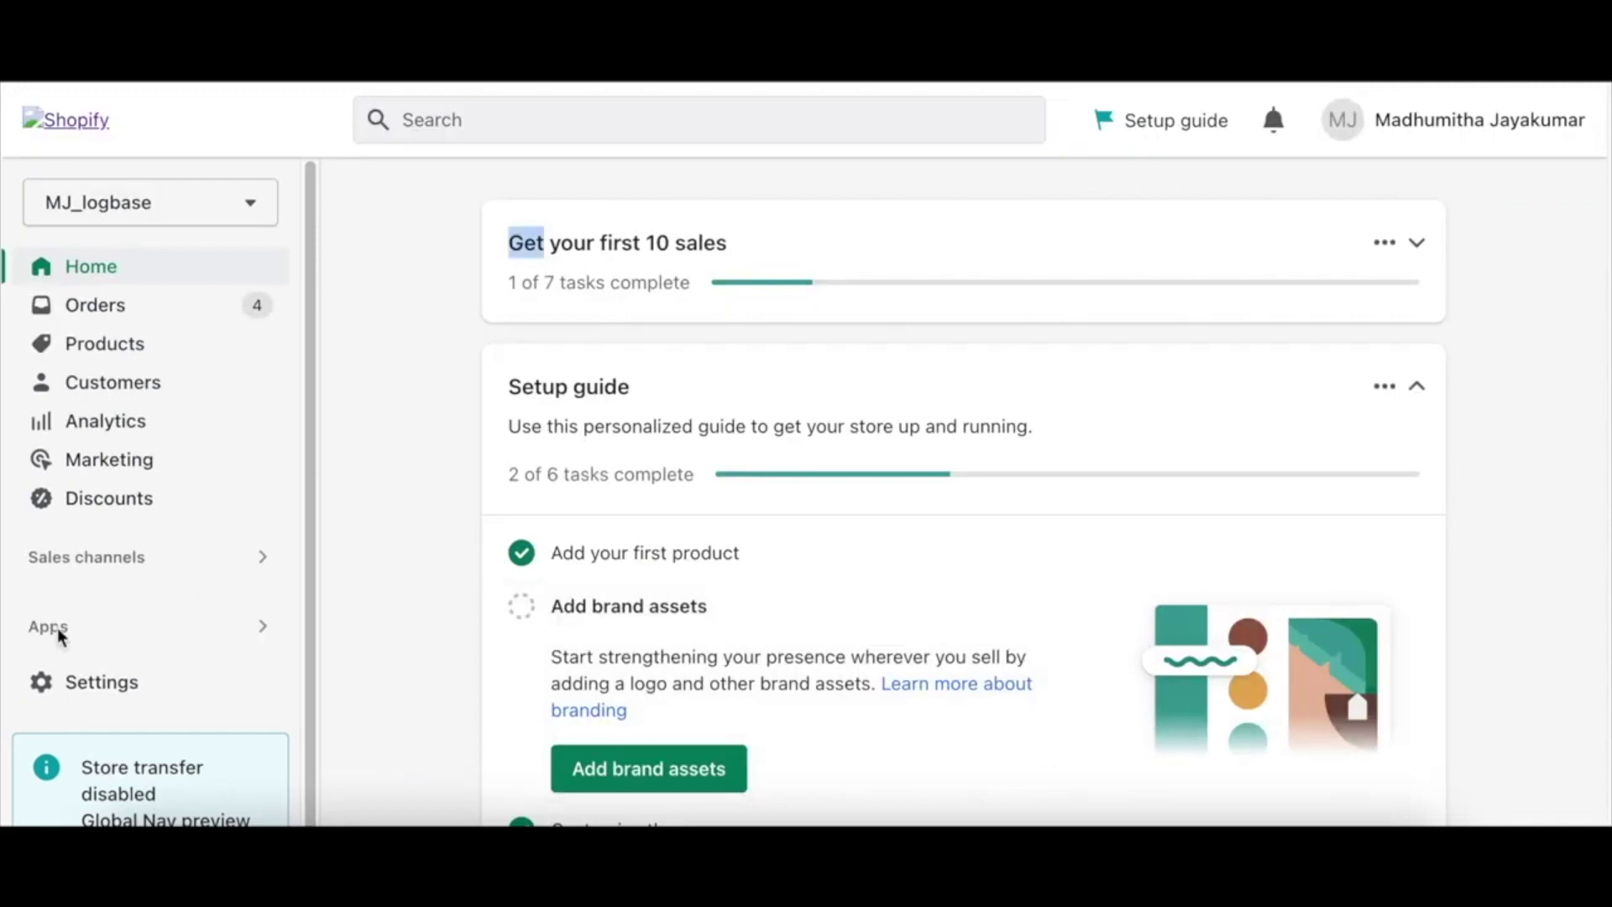
Sync the store's products into Shipeasy's settings and save them
{"action": "left_click", "coordinate": [58, 628]}
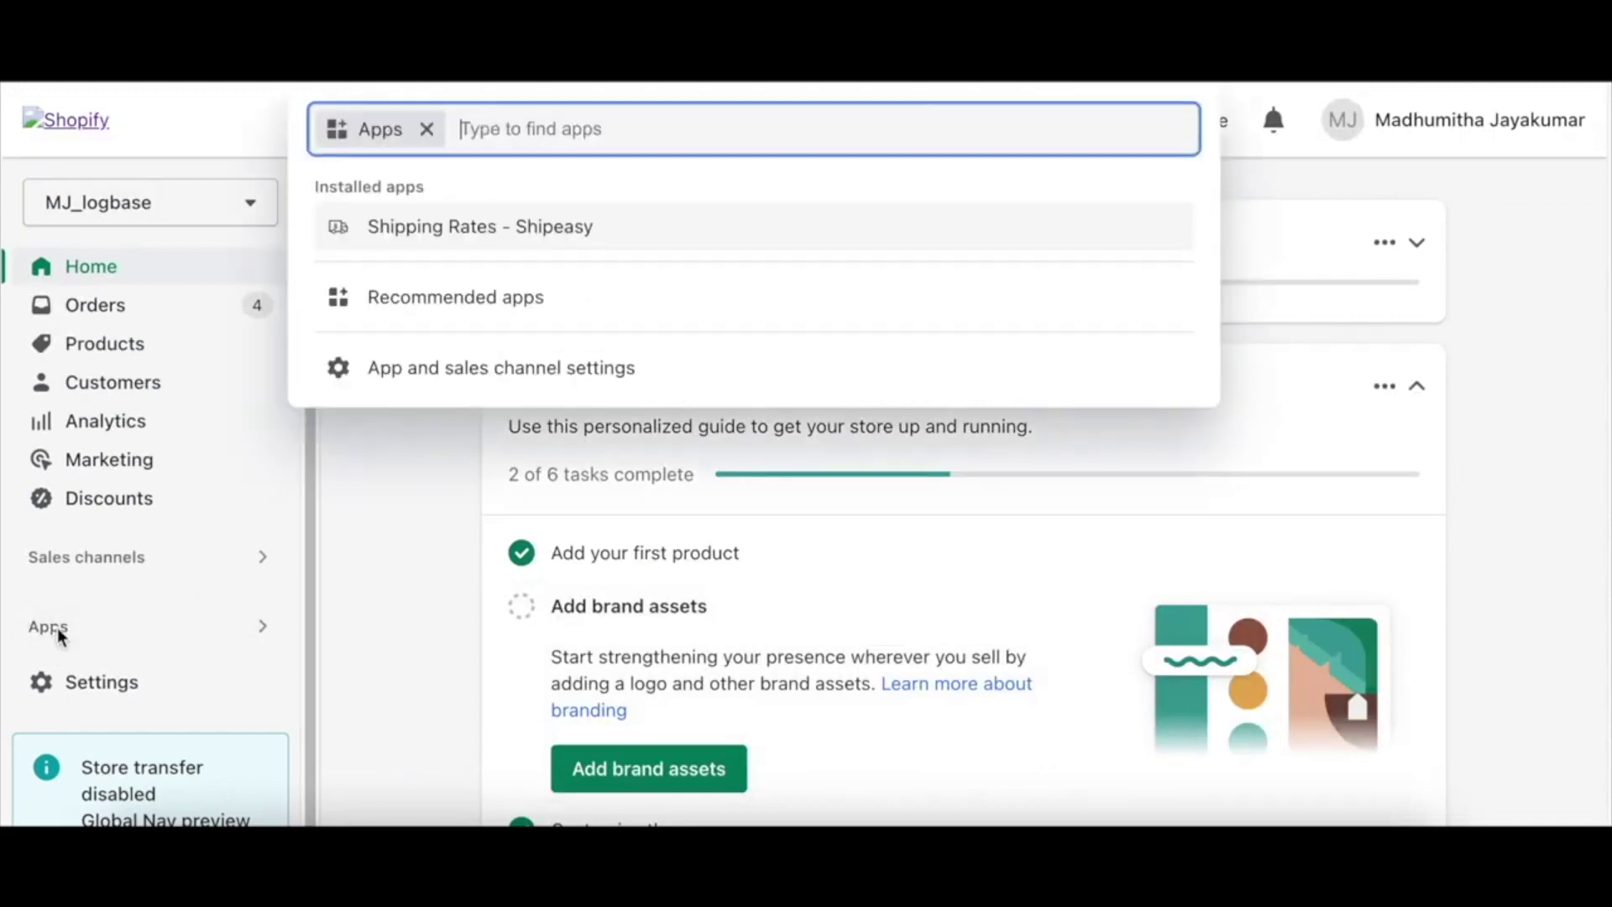
{"action": "left_click", "coordinate": [409, 229]}
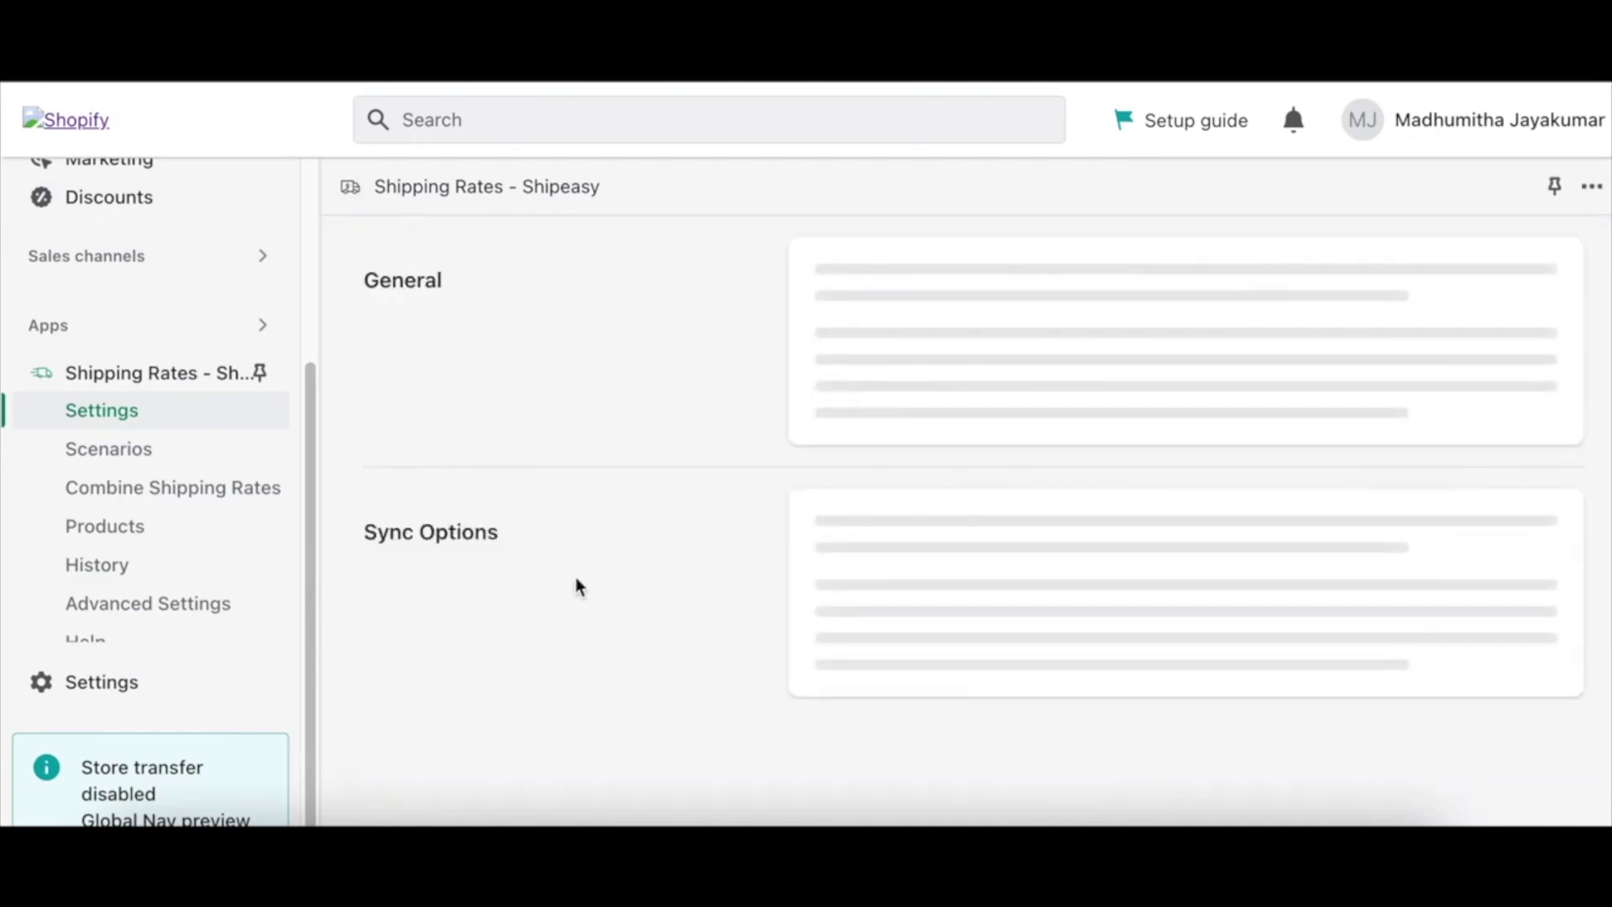
{"action": "scroll", "coordinate": [590, 677], "scroll_direction": "down", "scroll_amount": 10}
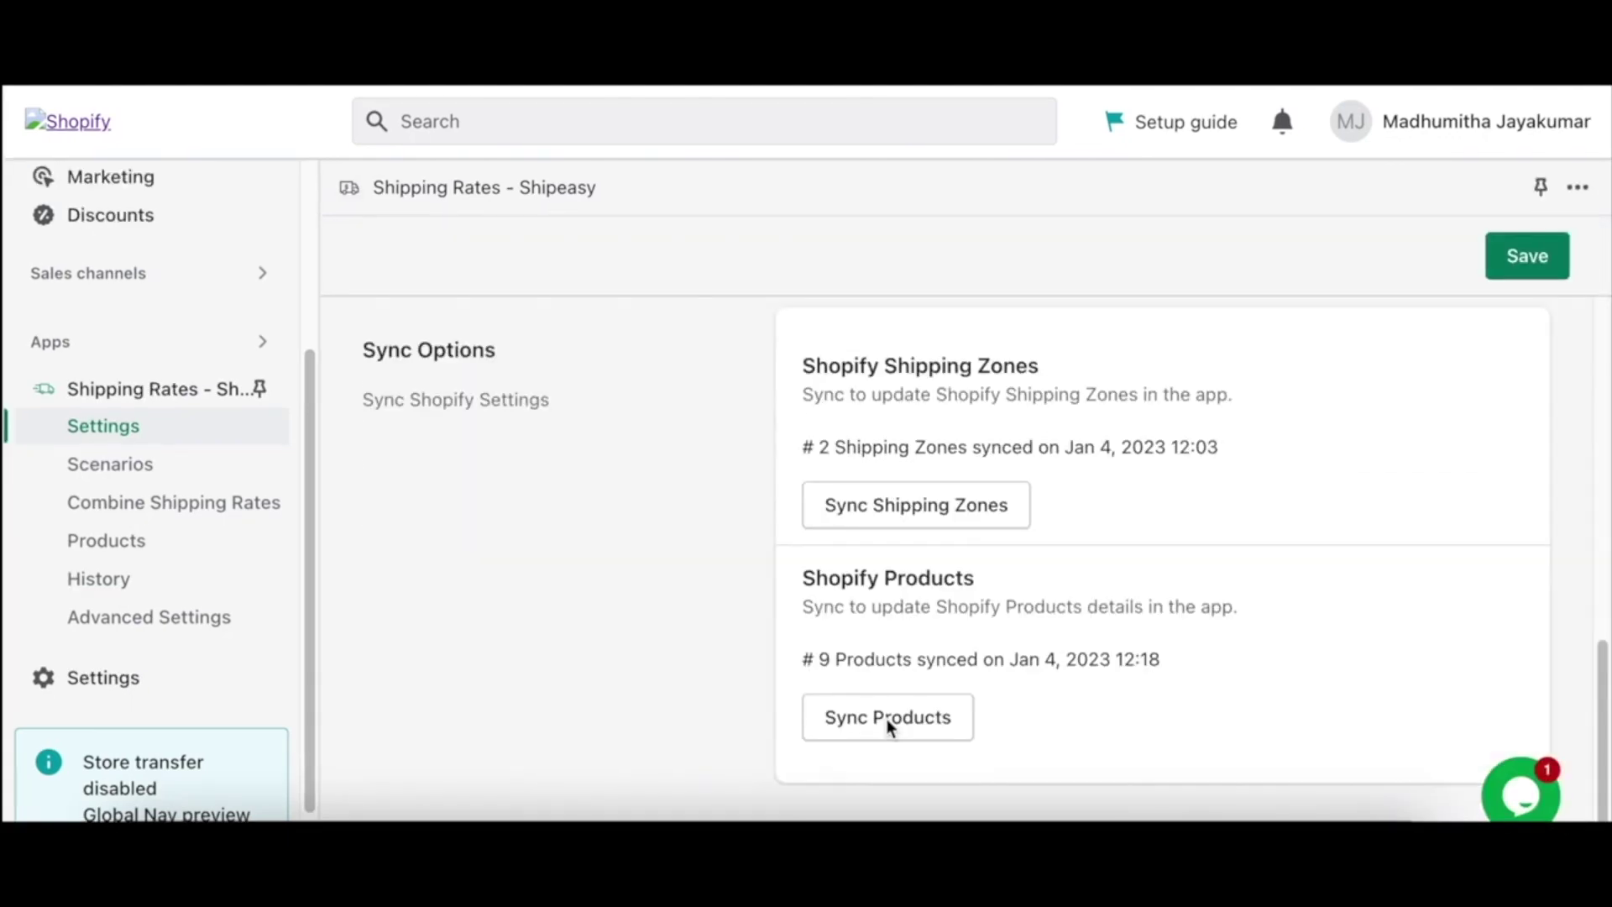
{"action": "left_click", "coordinate": [889, 721]}
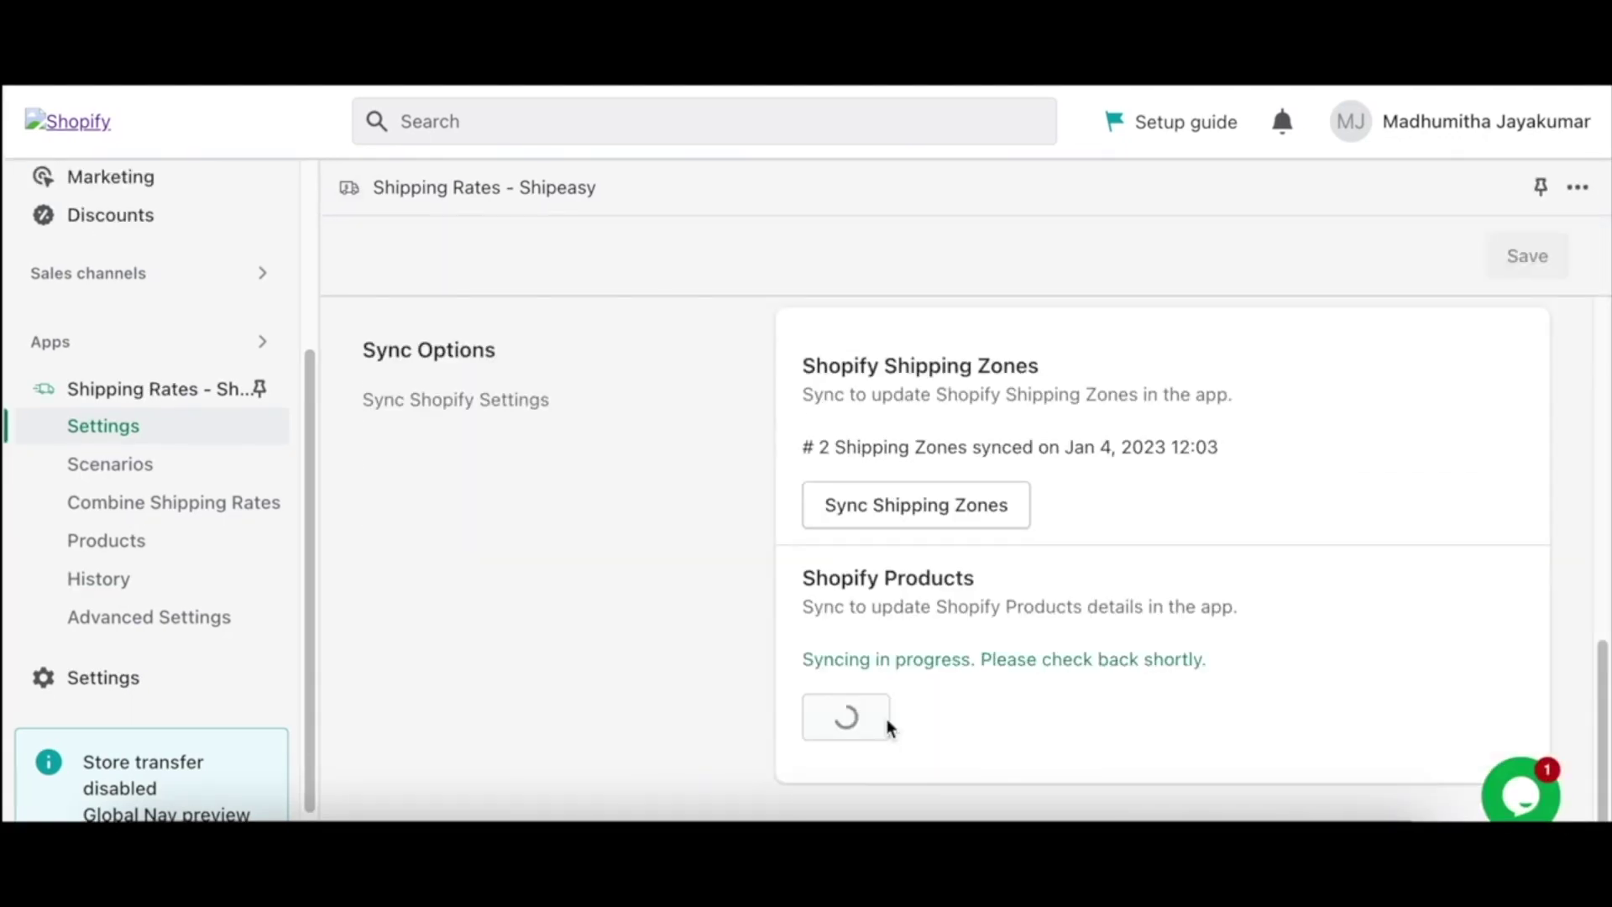
{"action": "left_click", "coordinate": [1522, 259]}
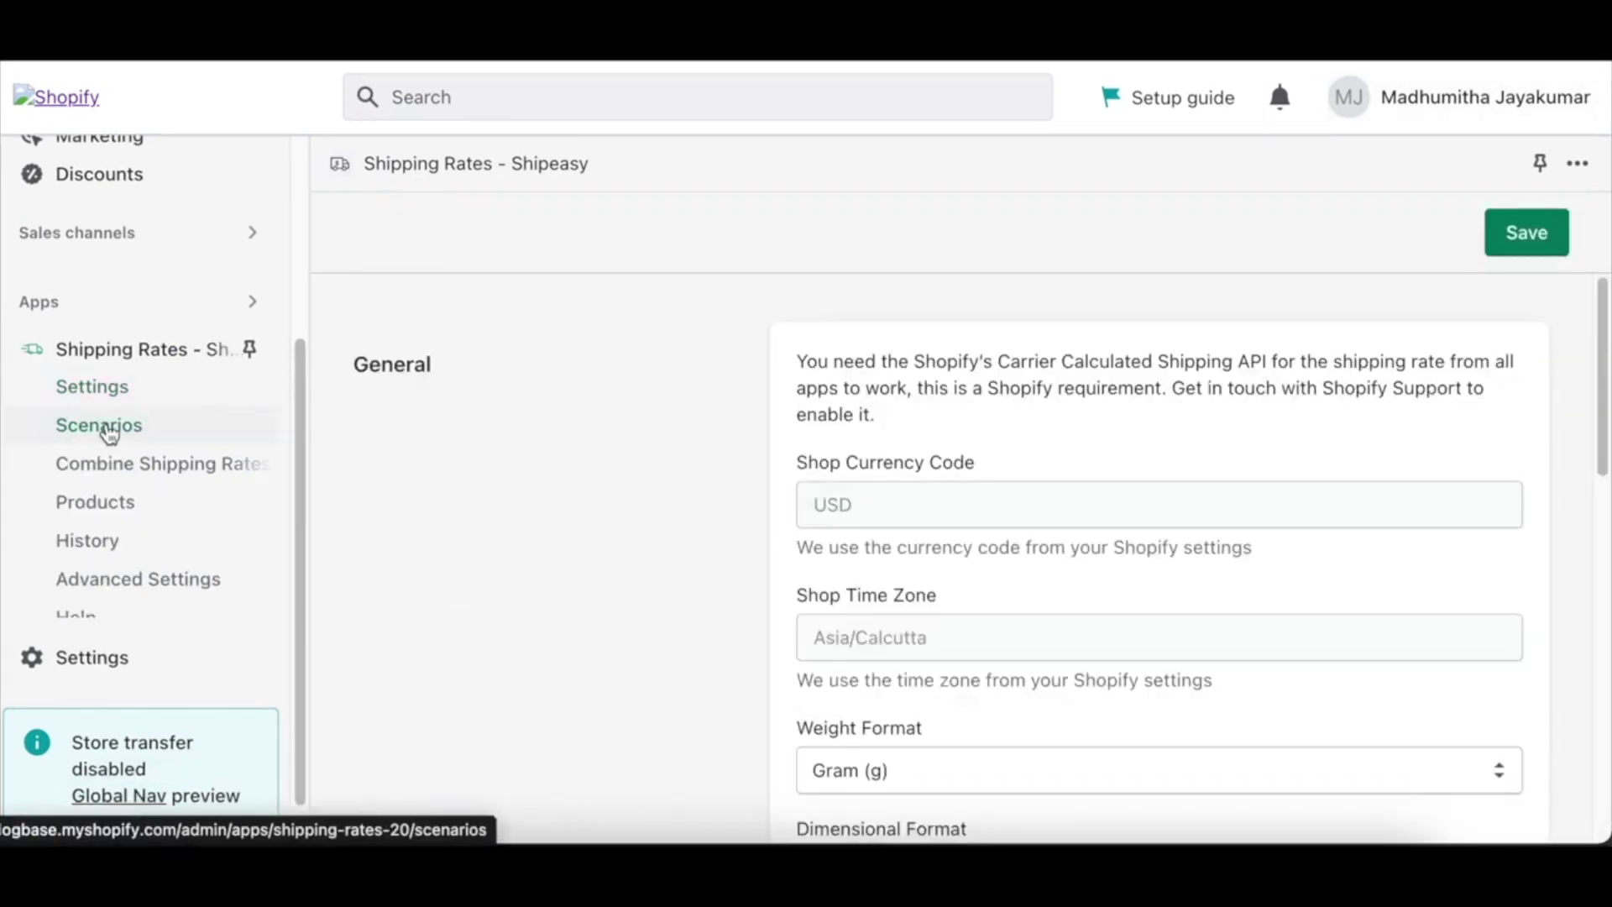
Add a new scenario named 'Chair'
{"action": "left_click", "coordinate": [105, 427]}
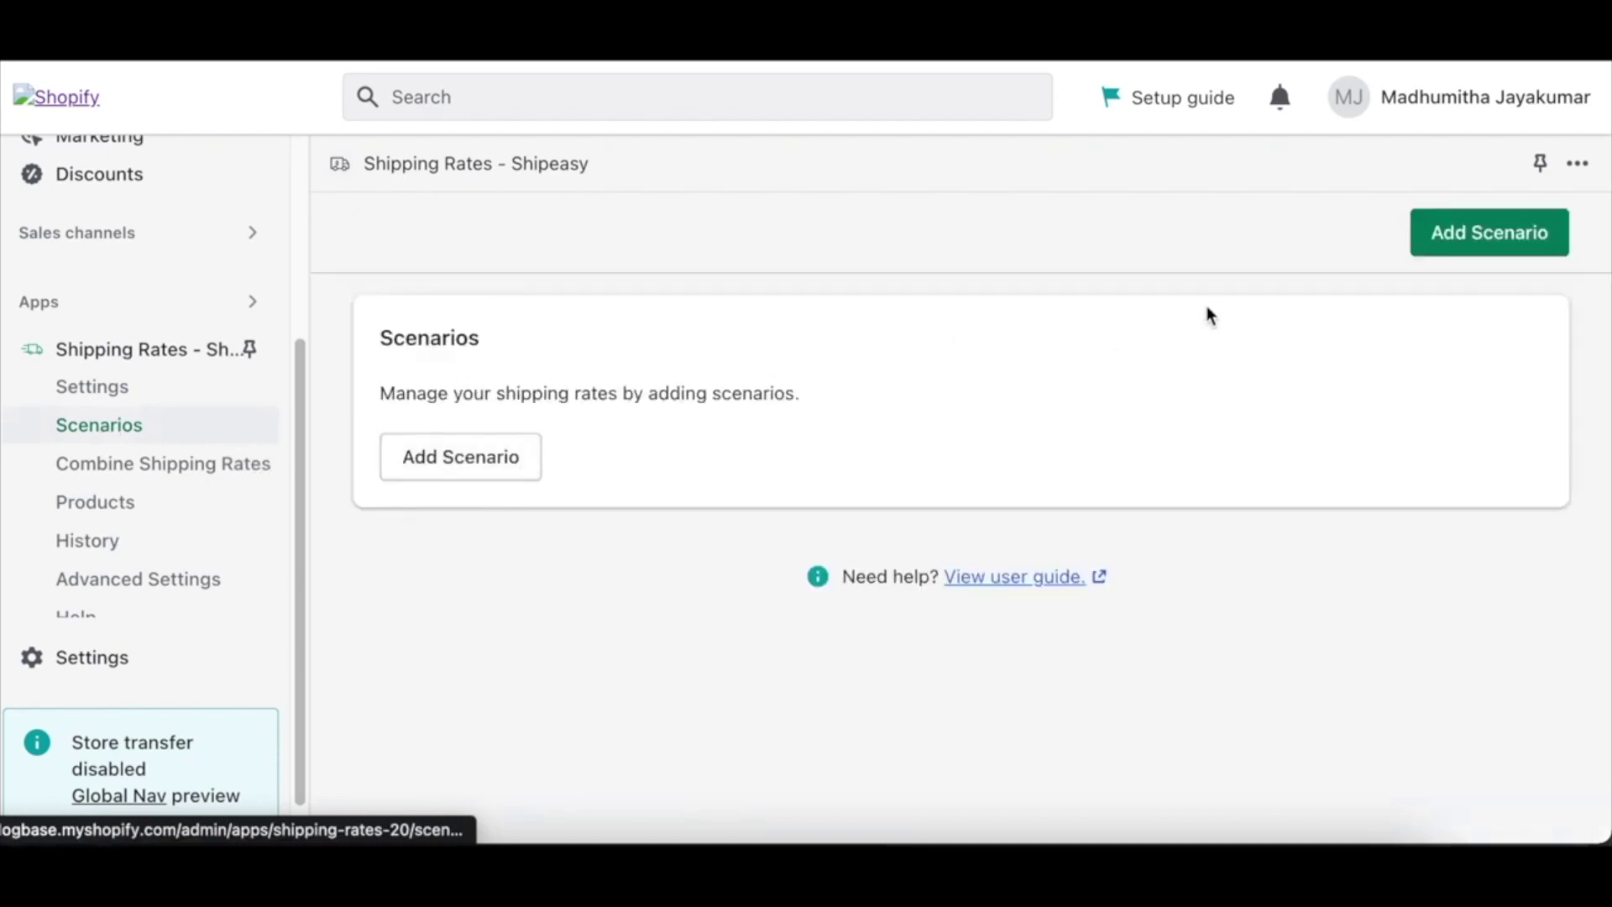
{"action": "left_click", "coordinate": [1454, 251]}
{"action": "left_click", "coordinate": [1235, 450]}
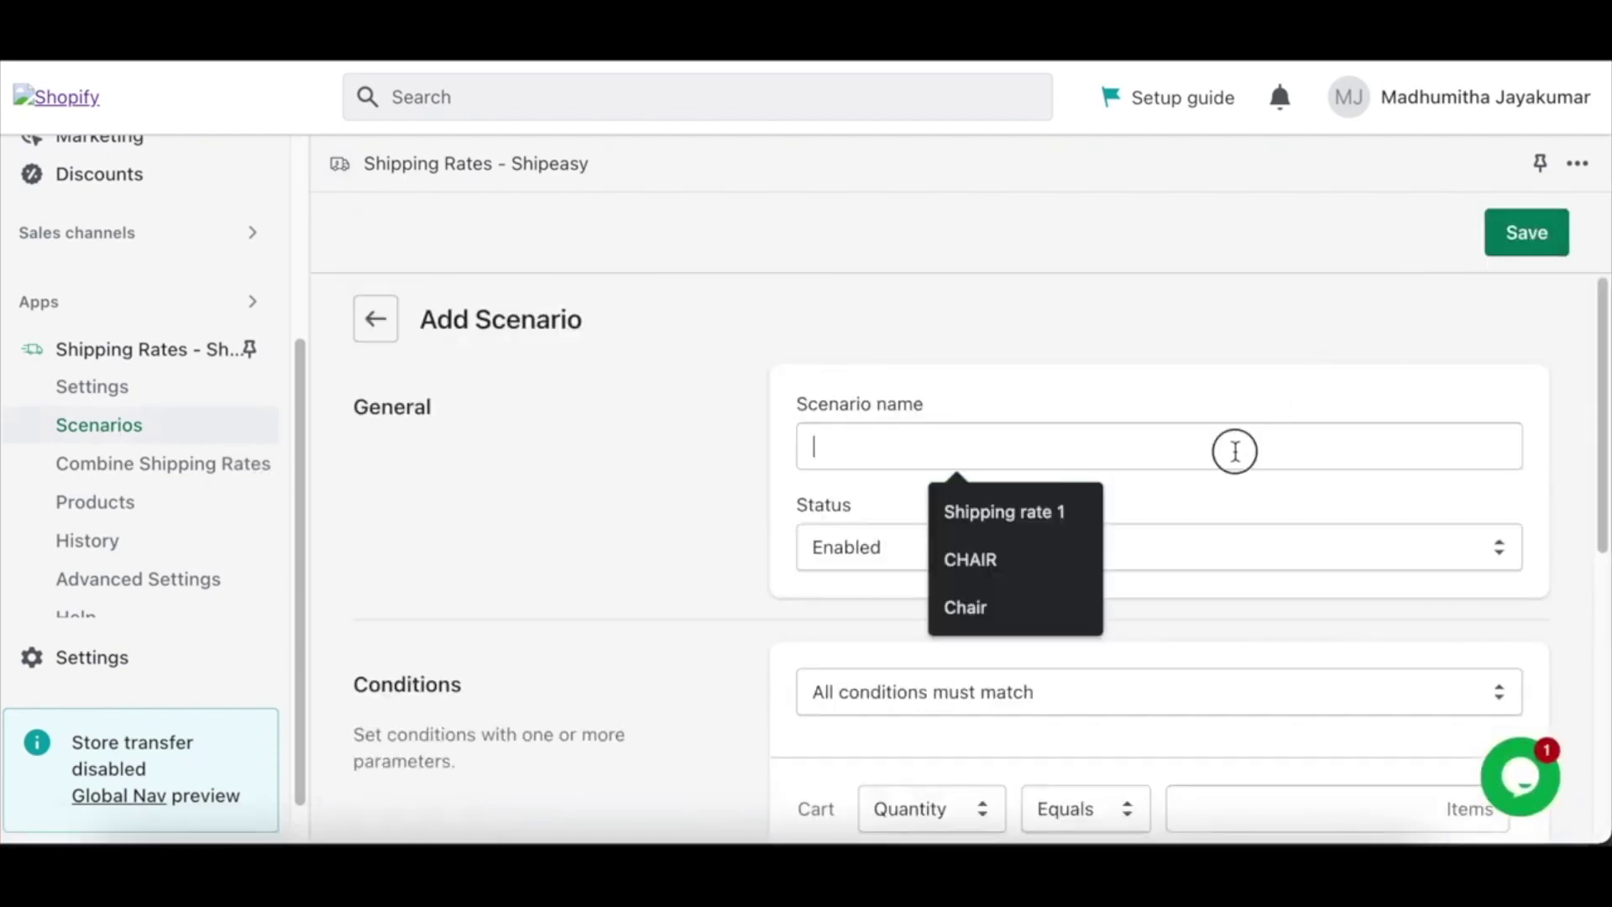
{"action": "type", "text": "Chair"}
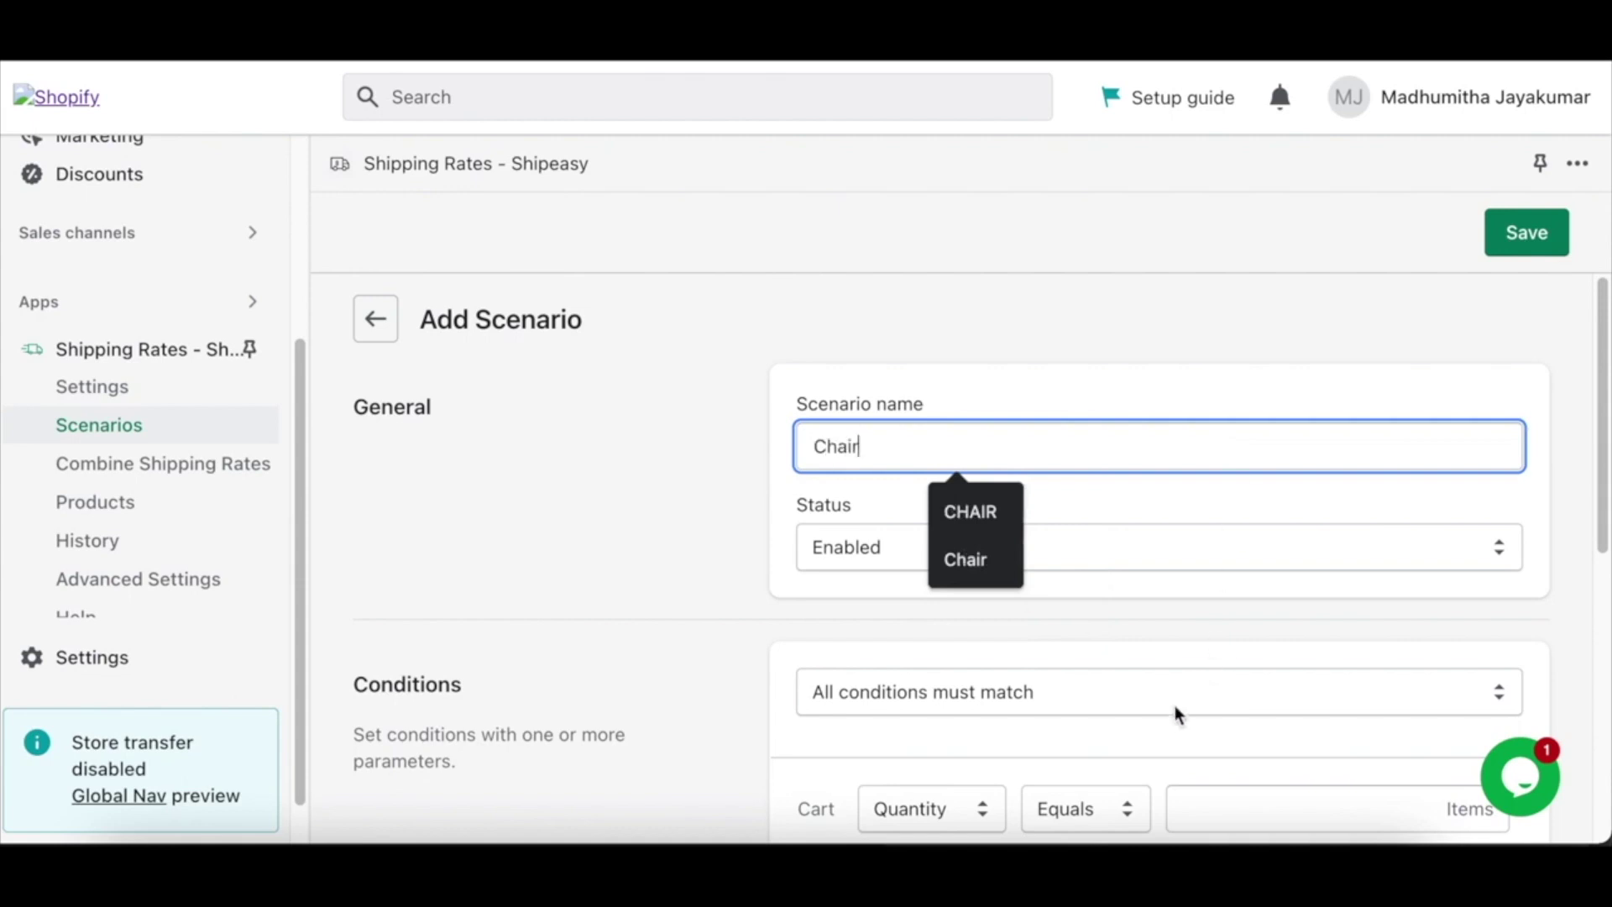
Set the scenario condition to product Tag equals 'Chair'
{"action": "scroll", "coordinate": [1176, 705], "scroll_direction": "down", "scroll_amount": 5}
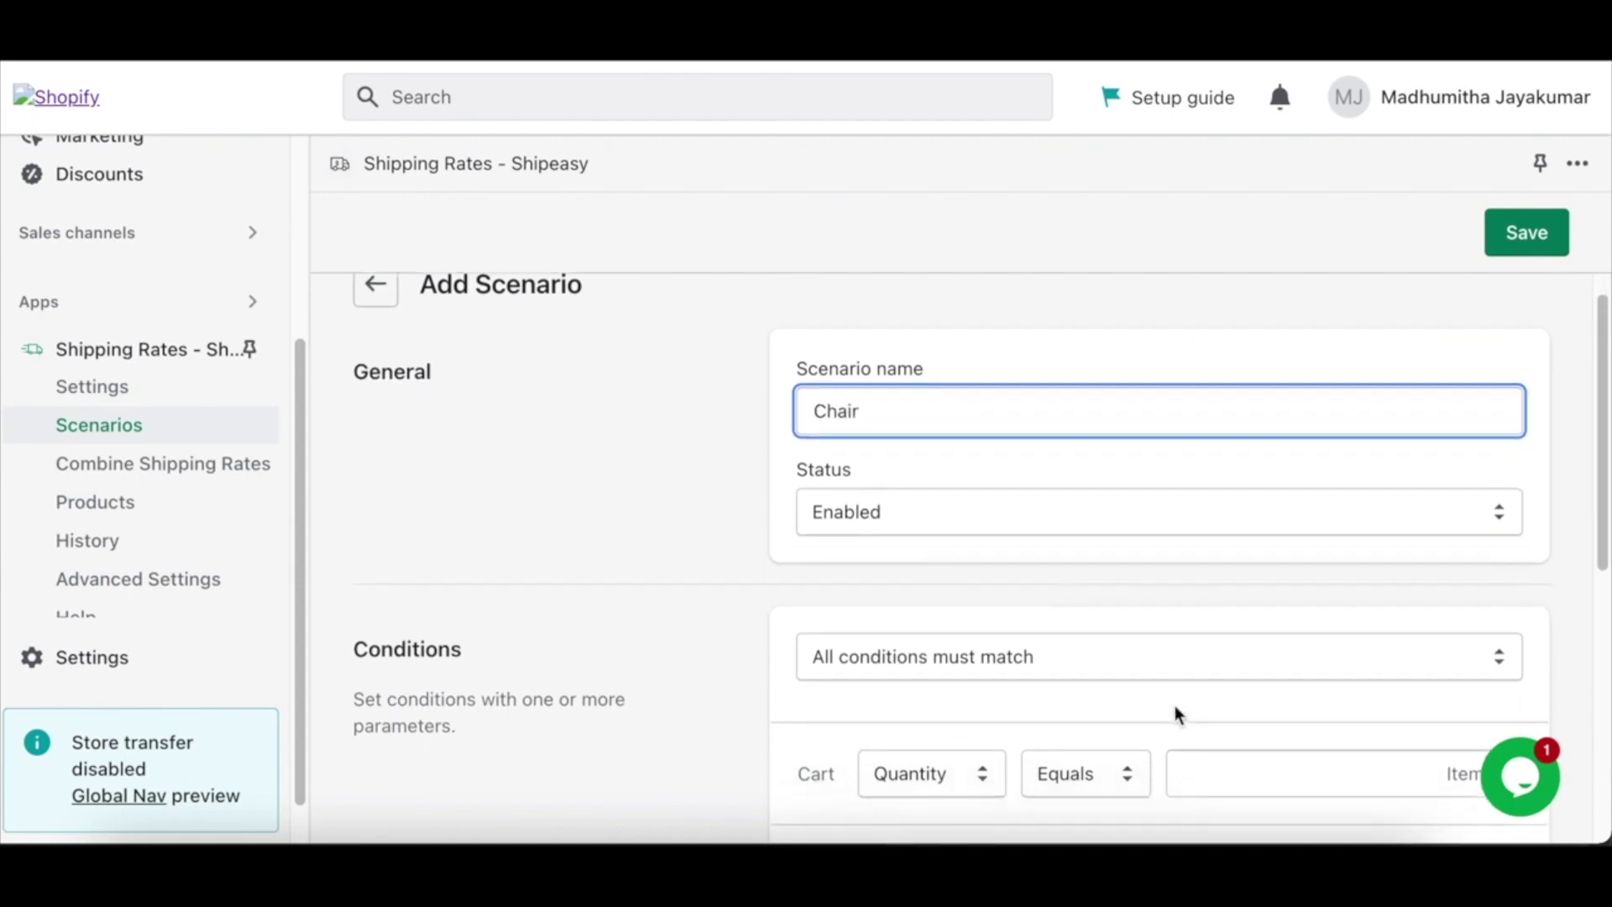
{"action": "left_click", "coordinate": [986, 465]}
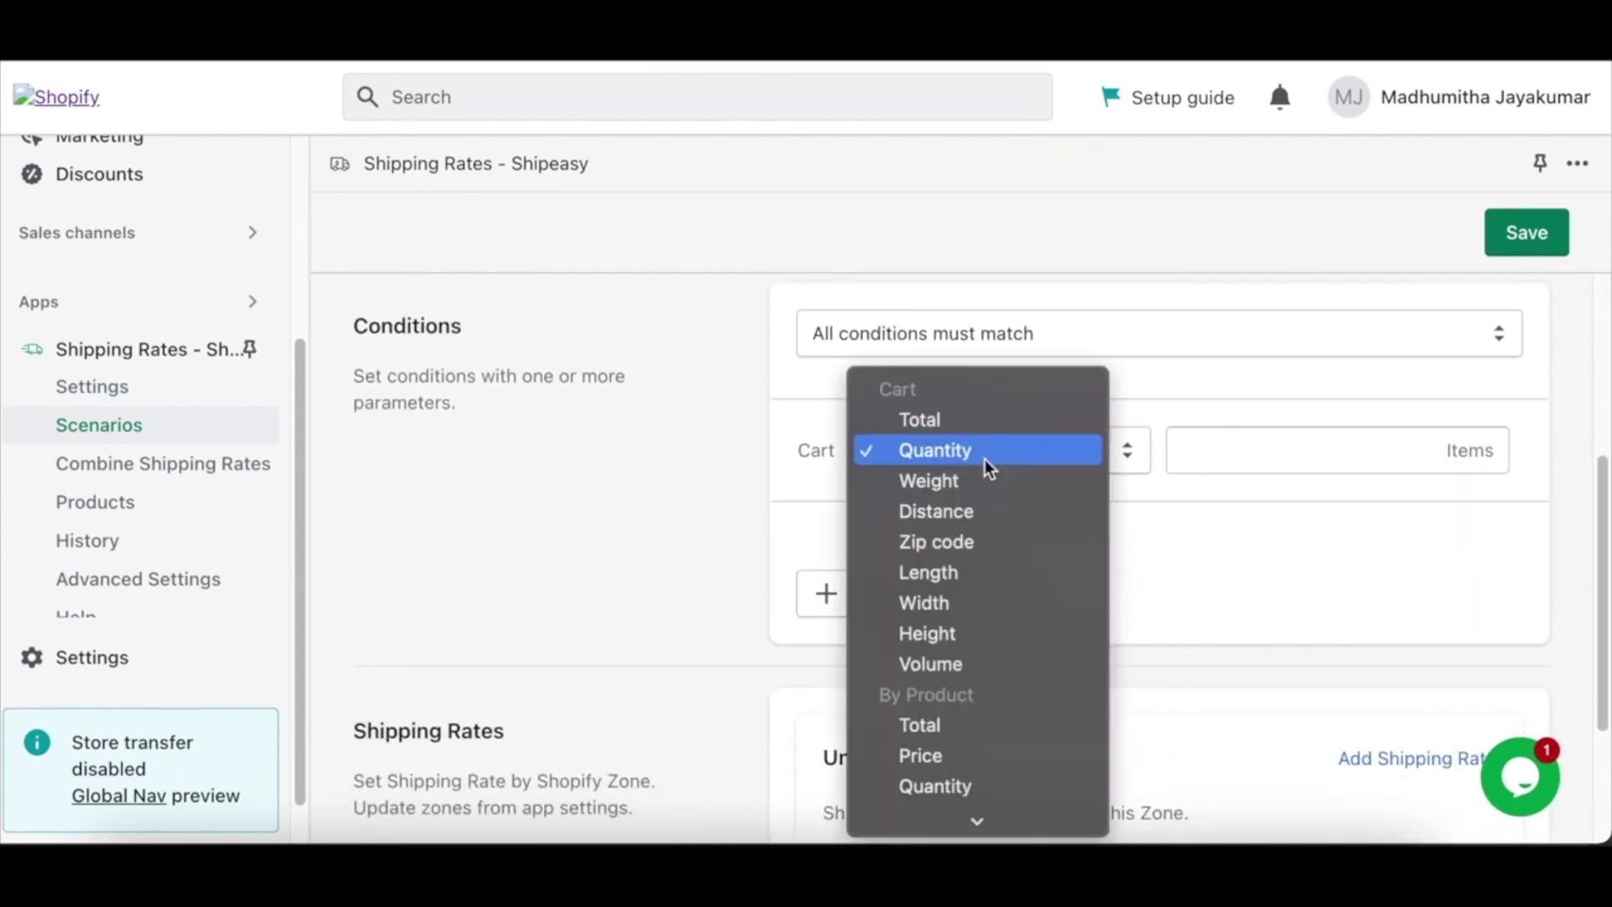
{"action": "mouse_move", "coordinate": [985, 810]}
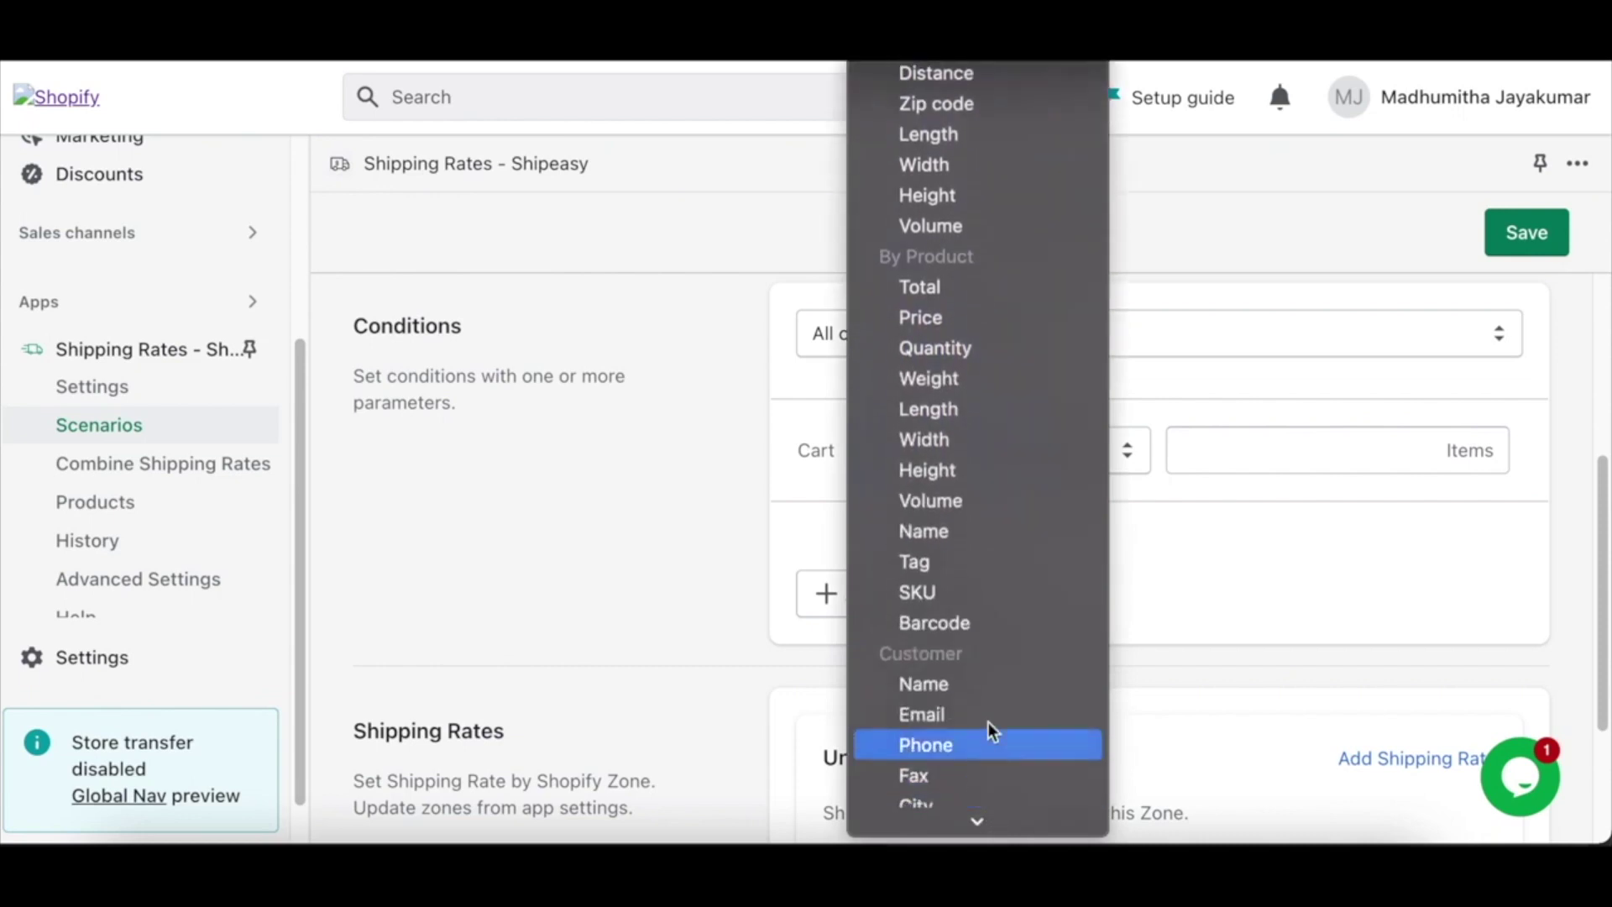
{"action": "key", "text": "Escape"}
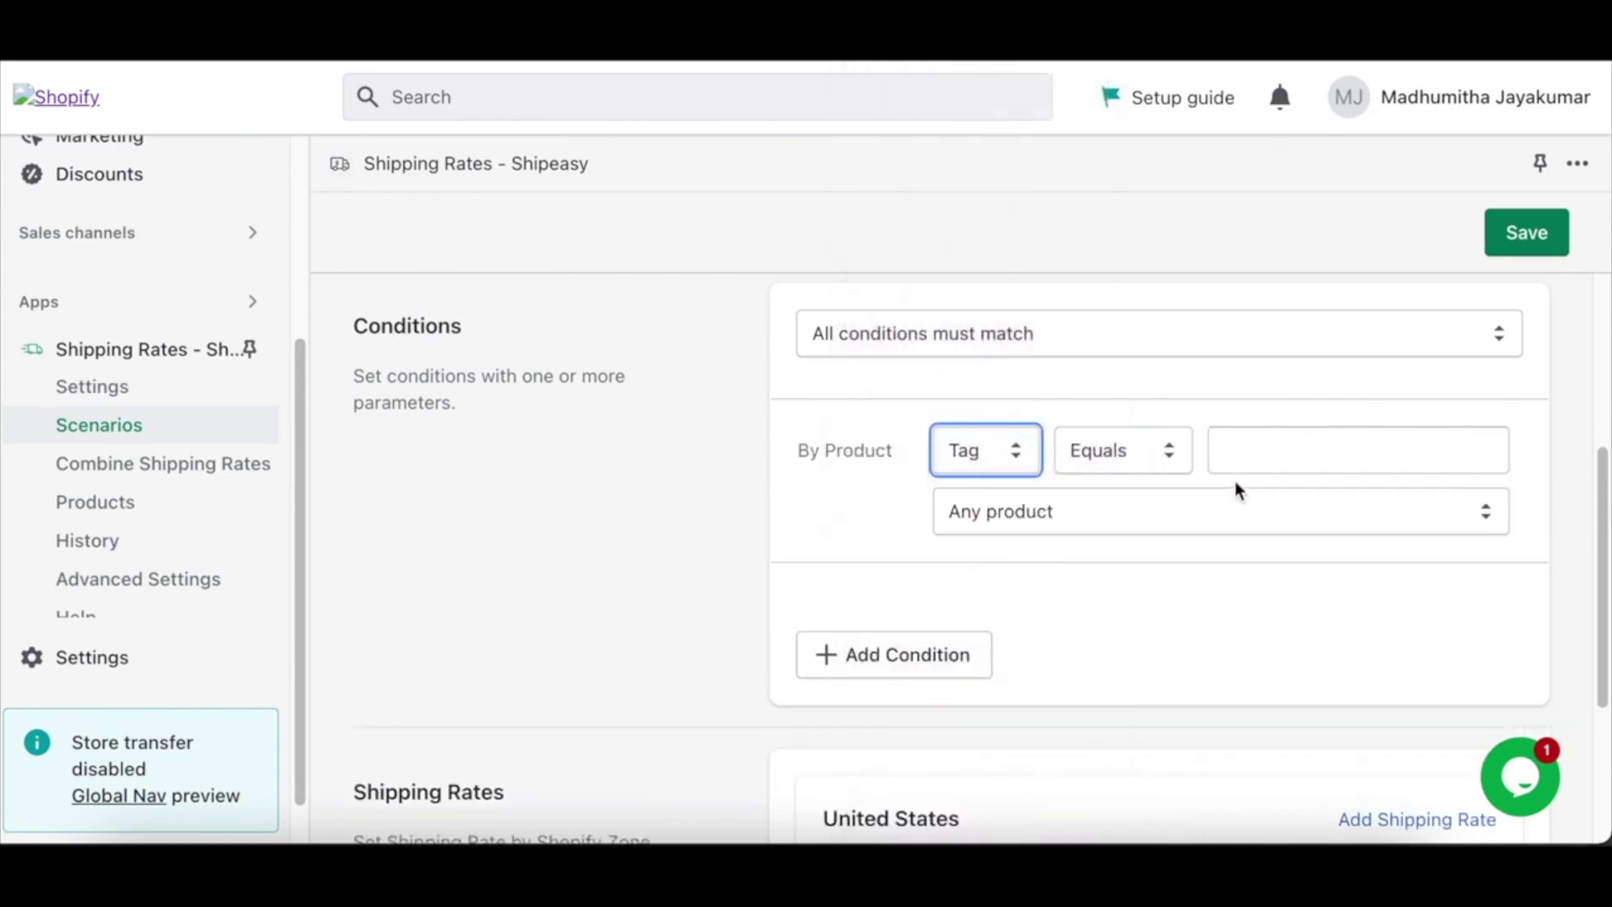
{"action": "left_click", "coordinate": [1273, 457]}
{"action": "type", "text": "Chair"}
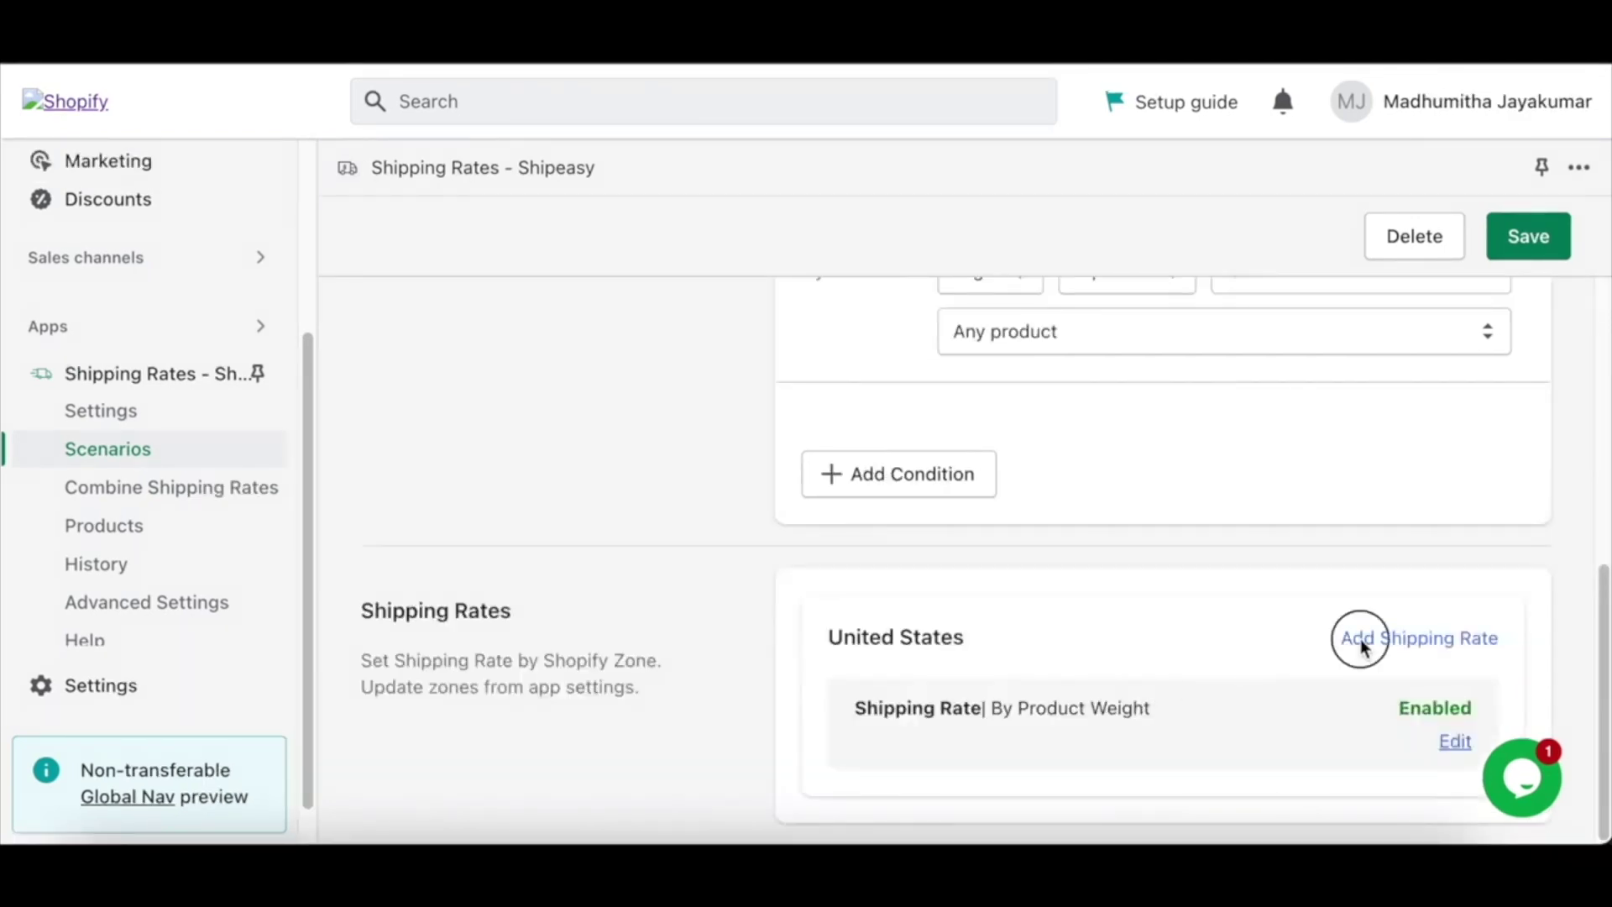
Add a United States shipping rate calculated by Product Weight
{"action": "left_click", "coordinate": [1361, 641]}
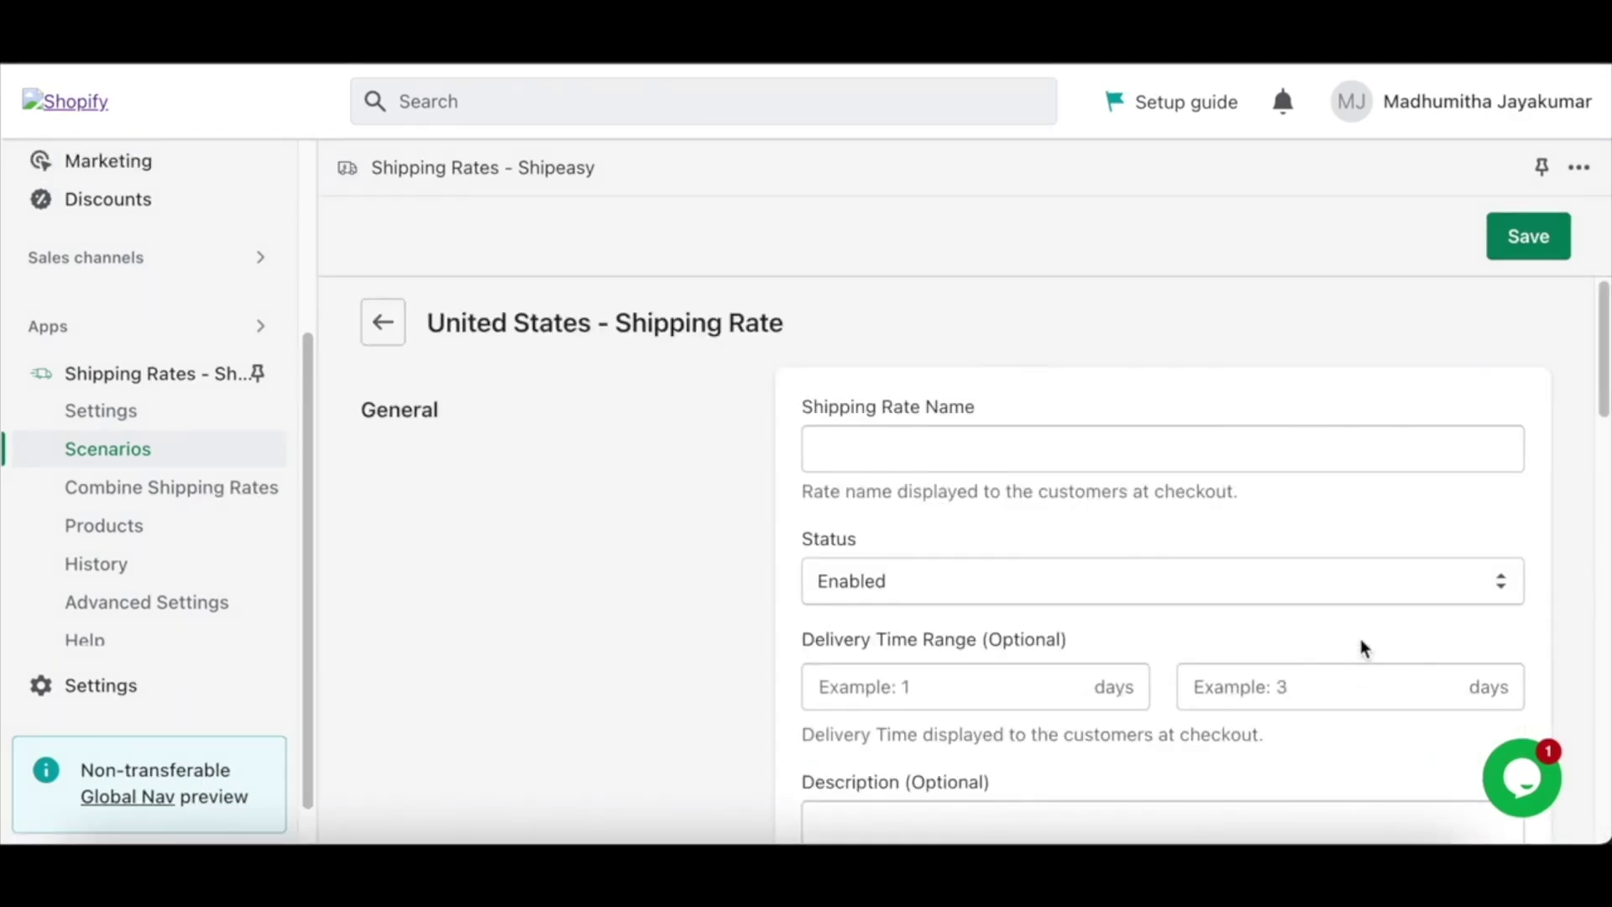
{"action": "type", "text": "ipp"}
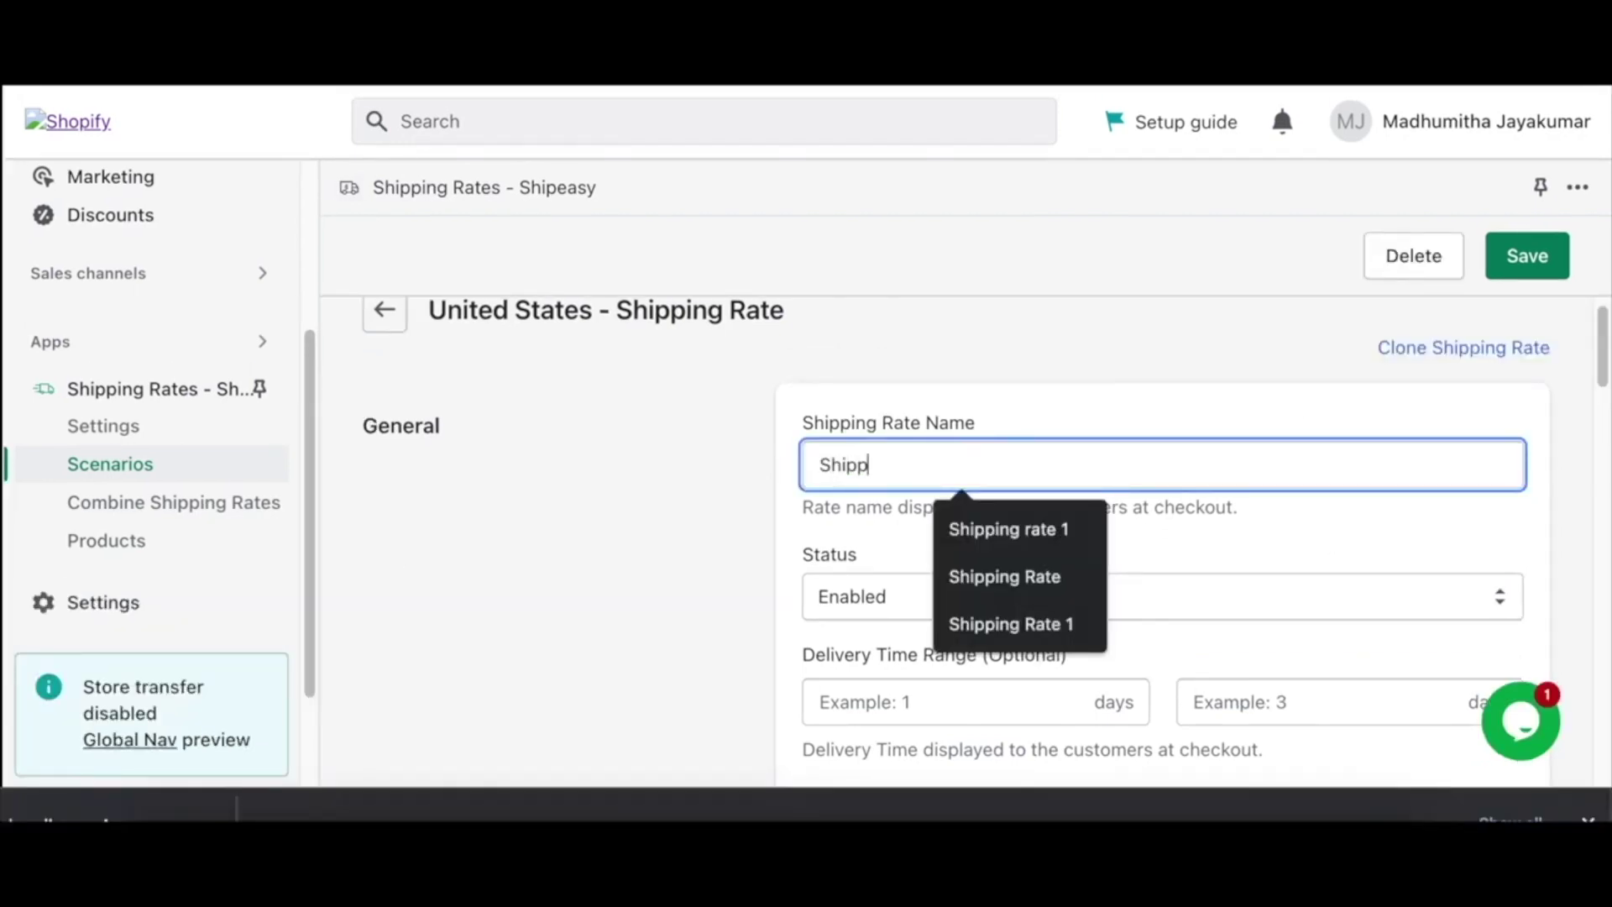
{"action": "type", "text": "ing Rate"}
{"action": "left_click", "coordinate": [1156, 390]}
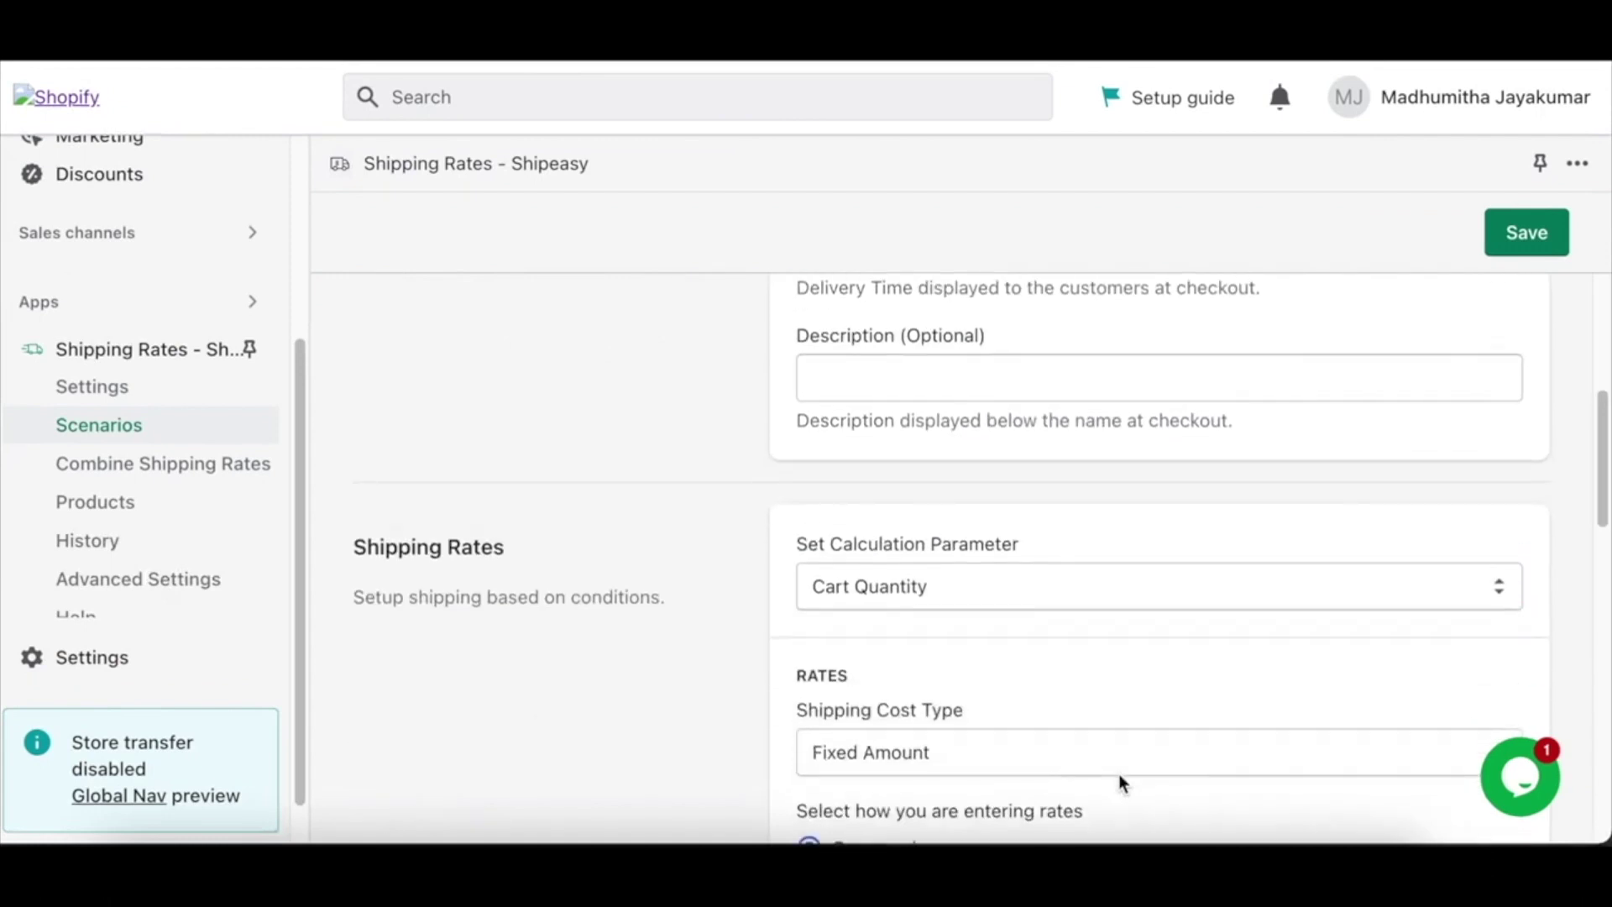
{"action": "scroll", "coordinate": [1118, 798], "scroll_direction": "down", "scroll_amount": 2}
{"action": "left_click", "coordinate": [1502, 459]}
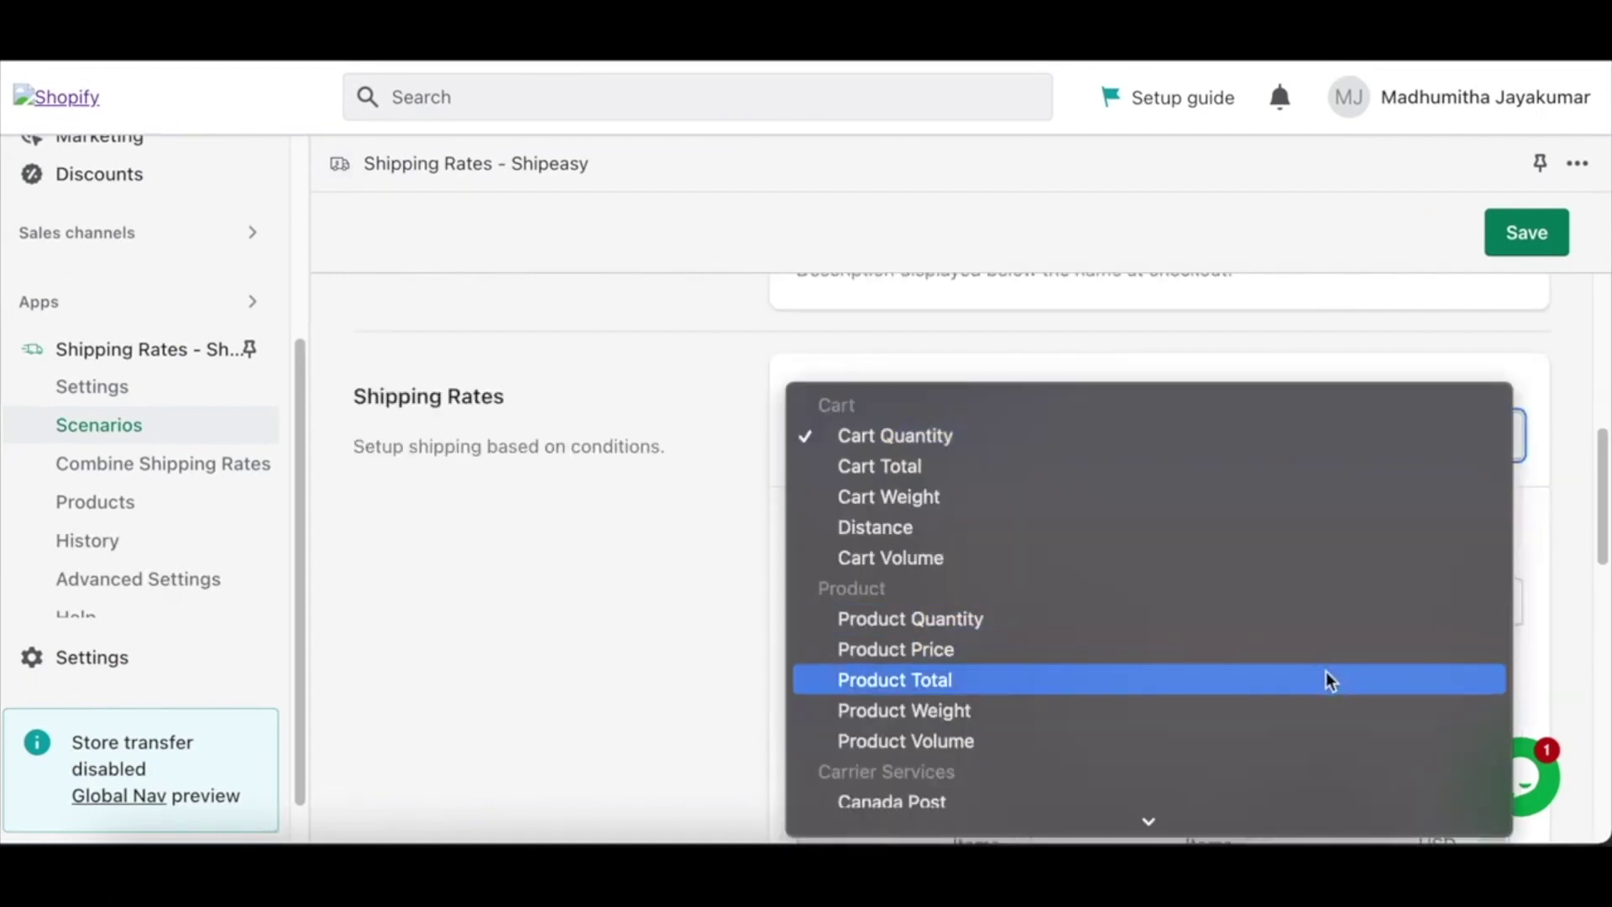
{"action": "left_click", "coordinate": [1297, 712]}
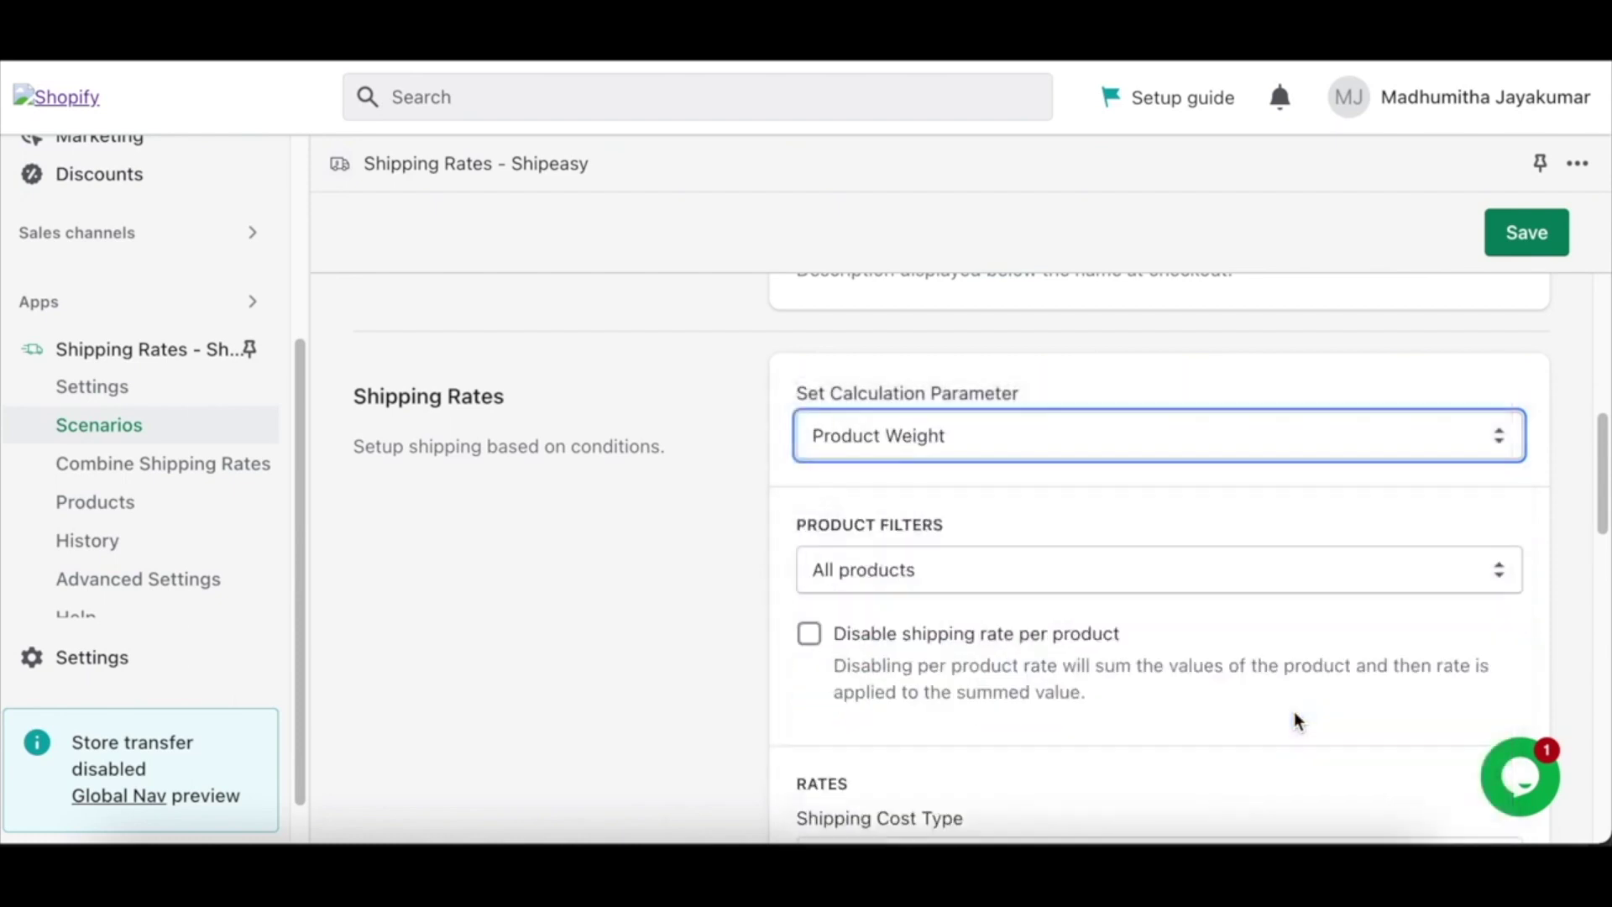
Filter the rate's products to those with product tag 'Chair'
{"action": "left_click", "coordinate": [1493, 574]}
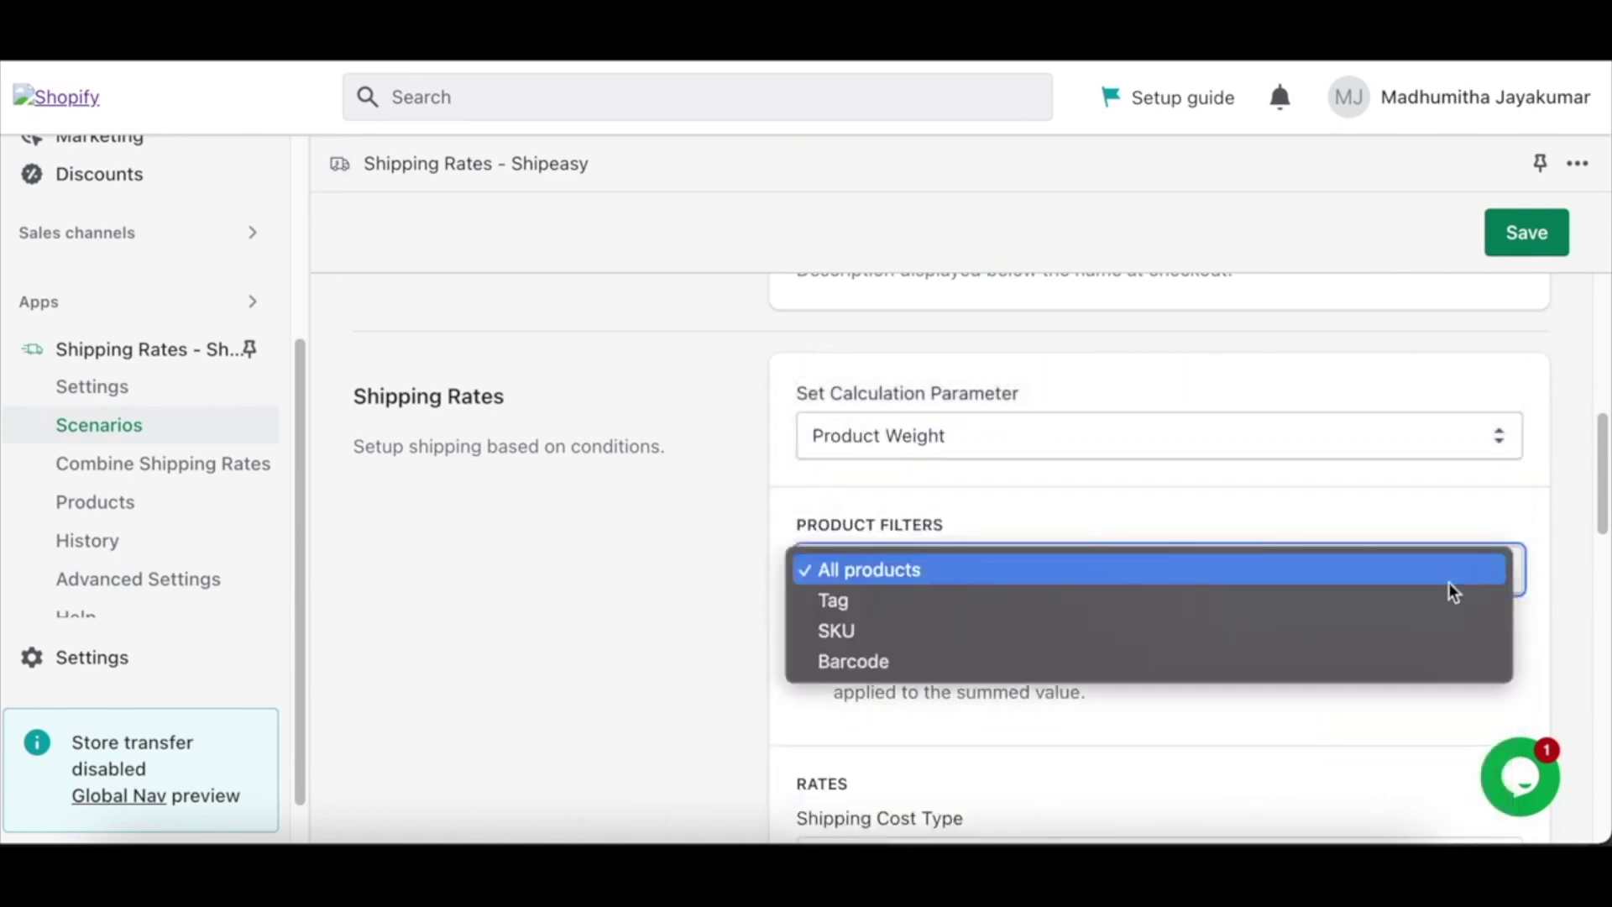
{"action": "left_click", "coordinate": [1369, 611]}
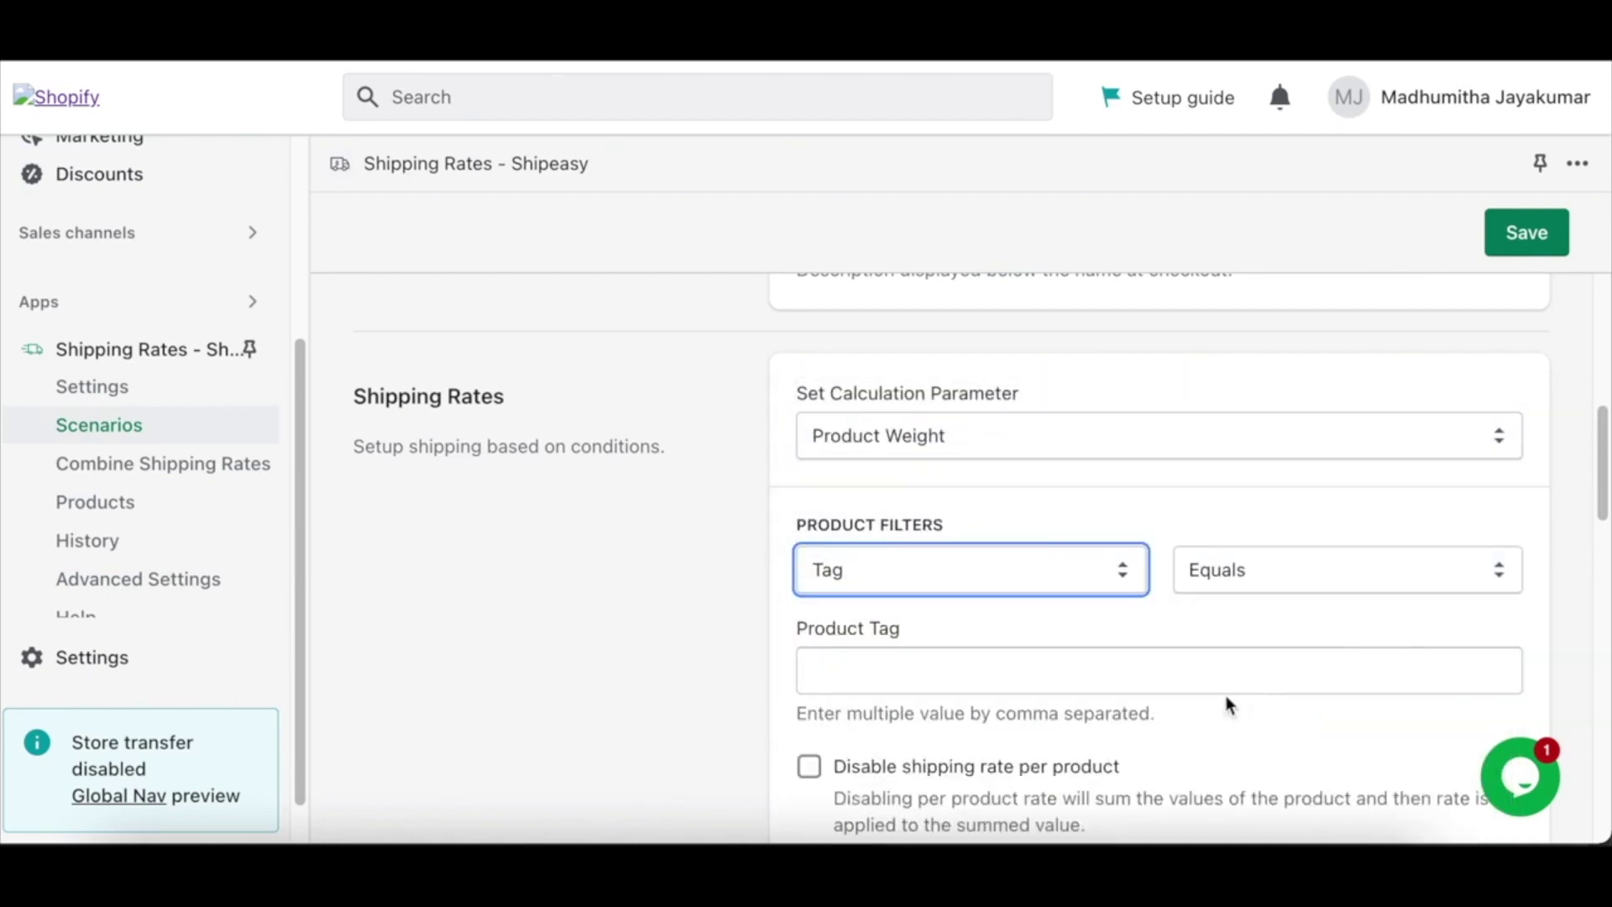
{"action": "left_click", "coordinate": [1108, 662]}
{"action": "type", "text": "Chair"}
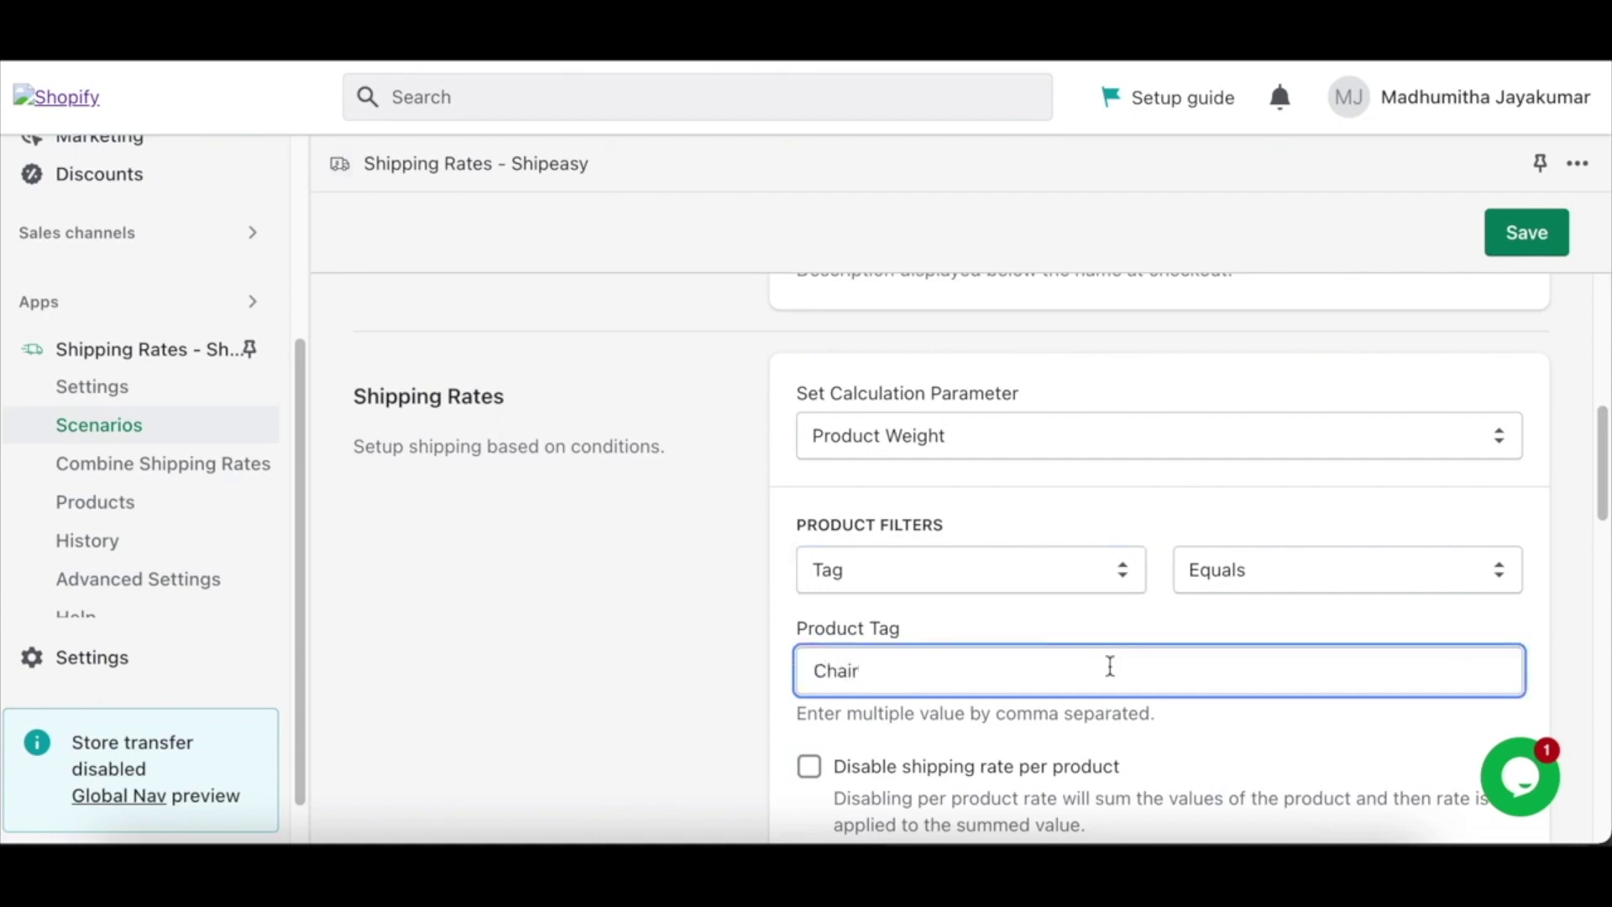
{"action": "scroll", "coordinate": [1090, 738], "scroll_direction": "down", "scroll_amount": 5}
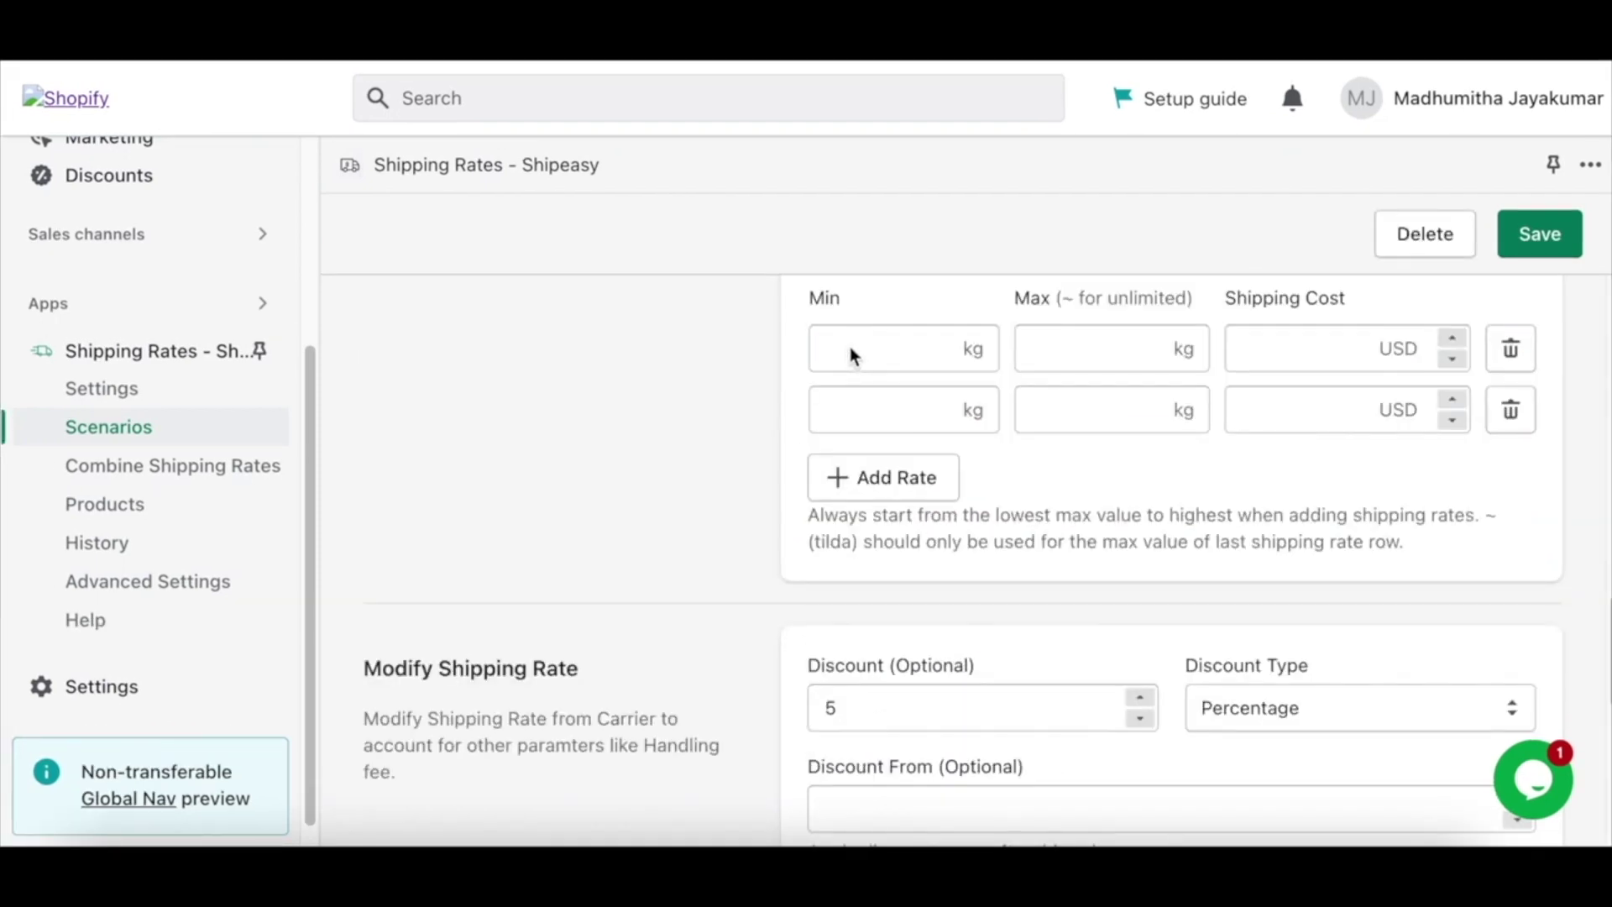
Enter two weight ranges: 0–10 costing 10 and 11–20 costing 20
{"action": "left_click", "coordinate": [849, 349]}
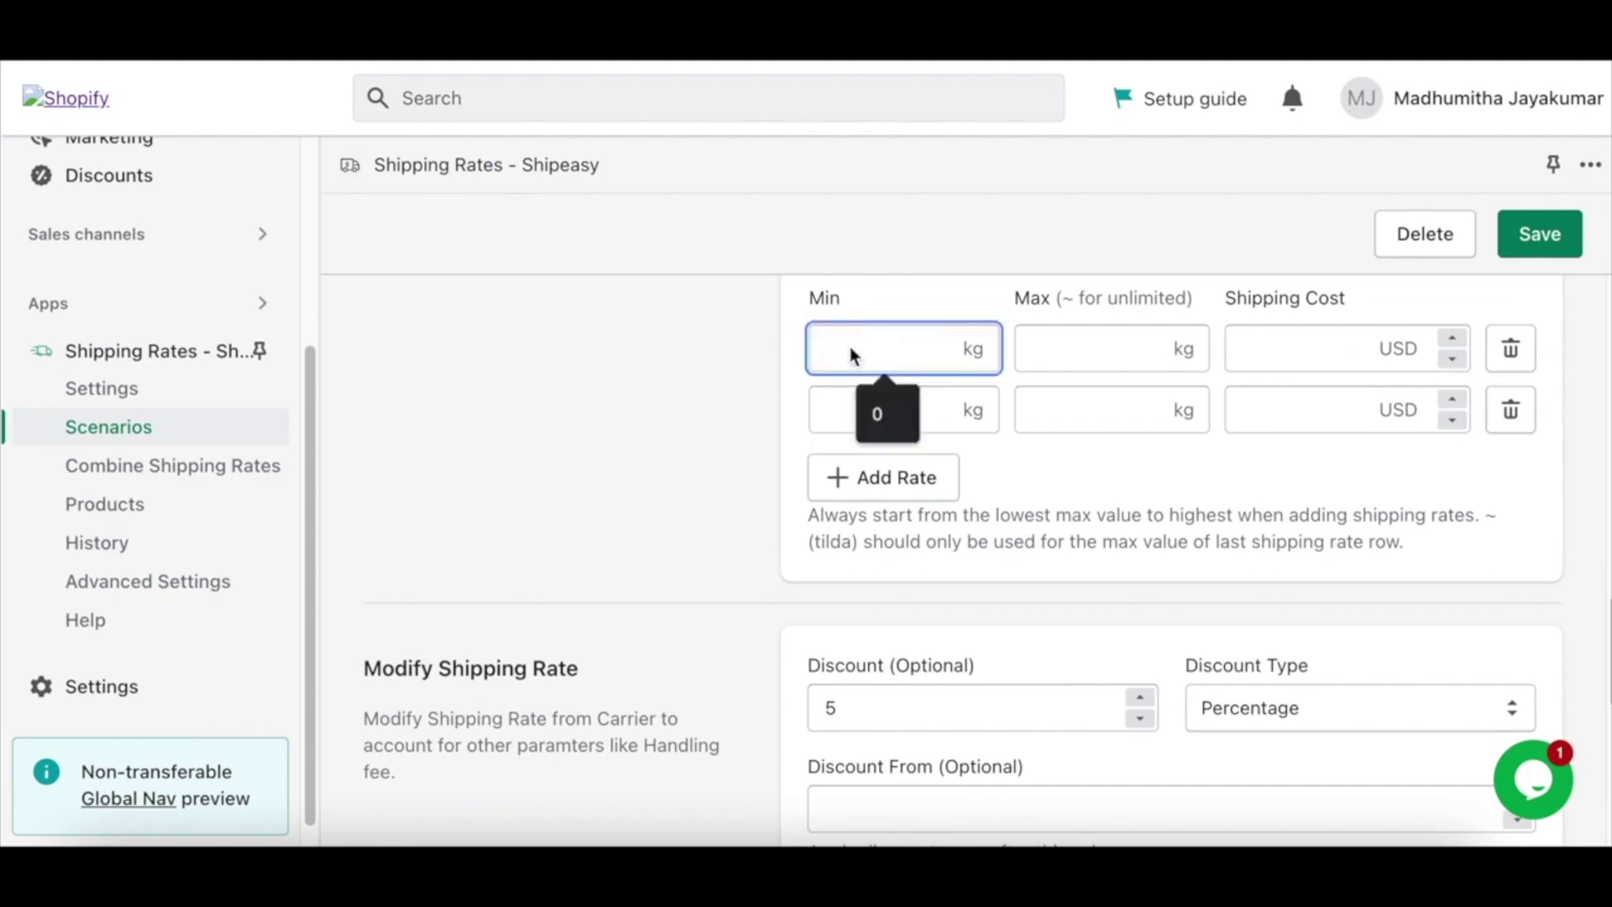
{"action": "type", "text": "0"}
{"action": "left_click", "coordinate": [1054, 351]}
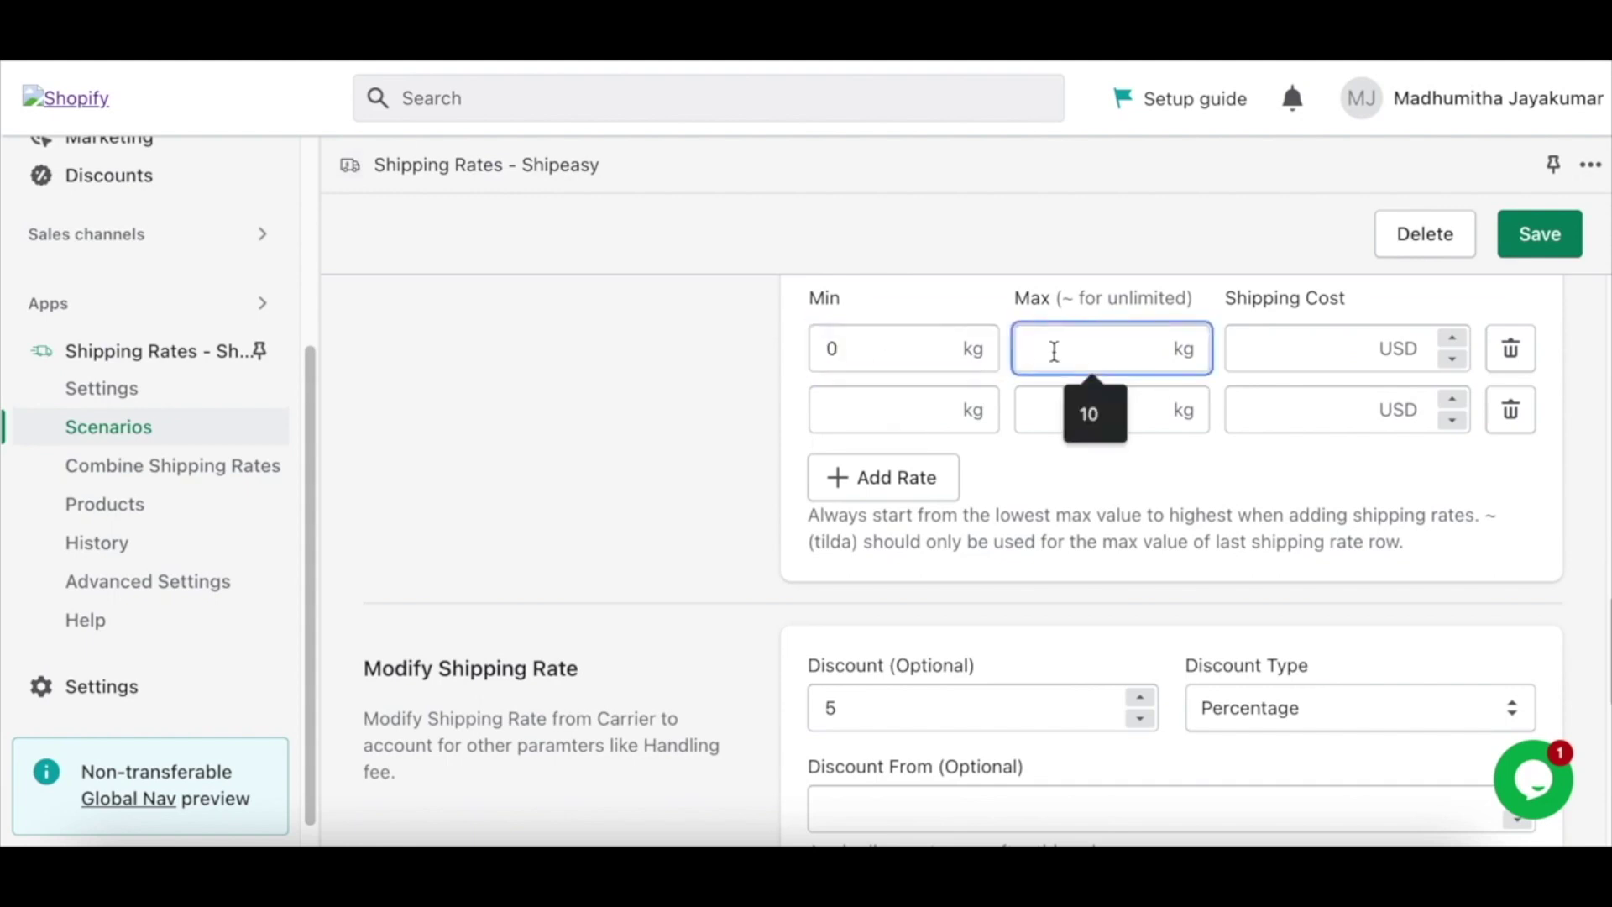
{"action": "type", "text": "10"}
{"action": "left_click", "coordinate": [1290, 357]}
{"action": "type", "text": "10"}
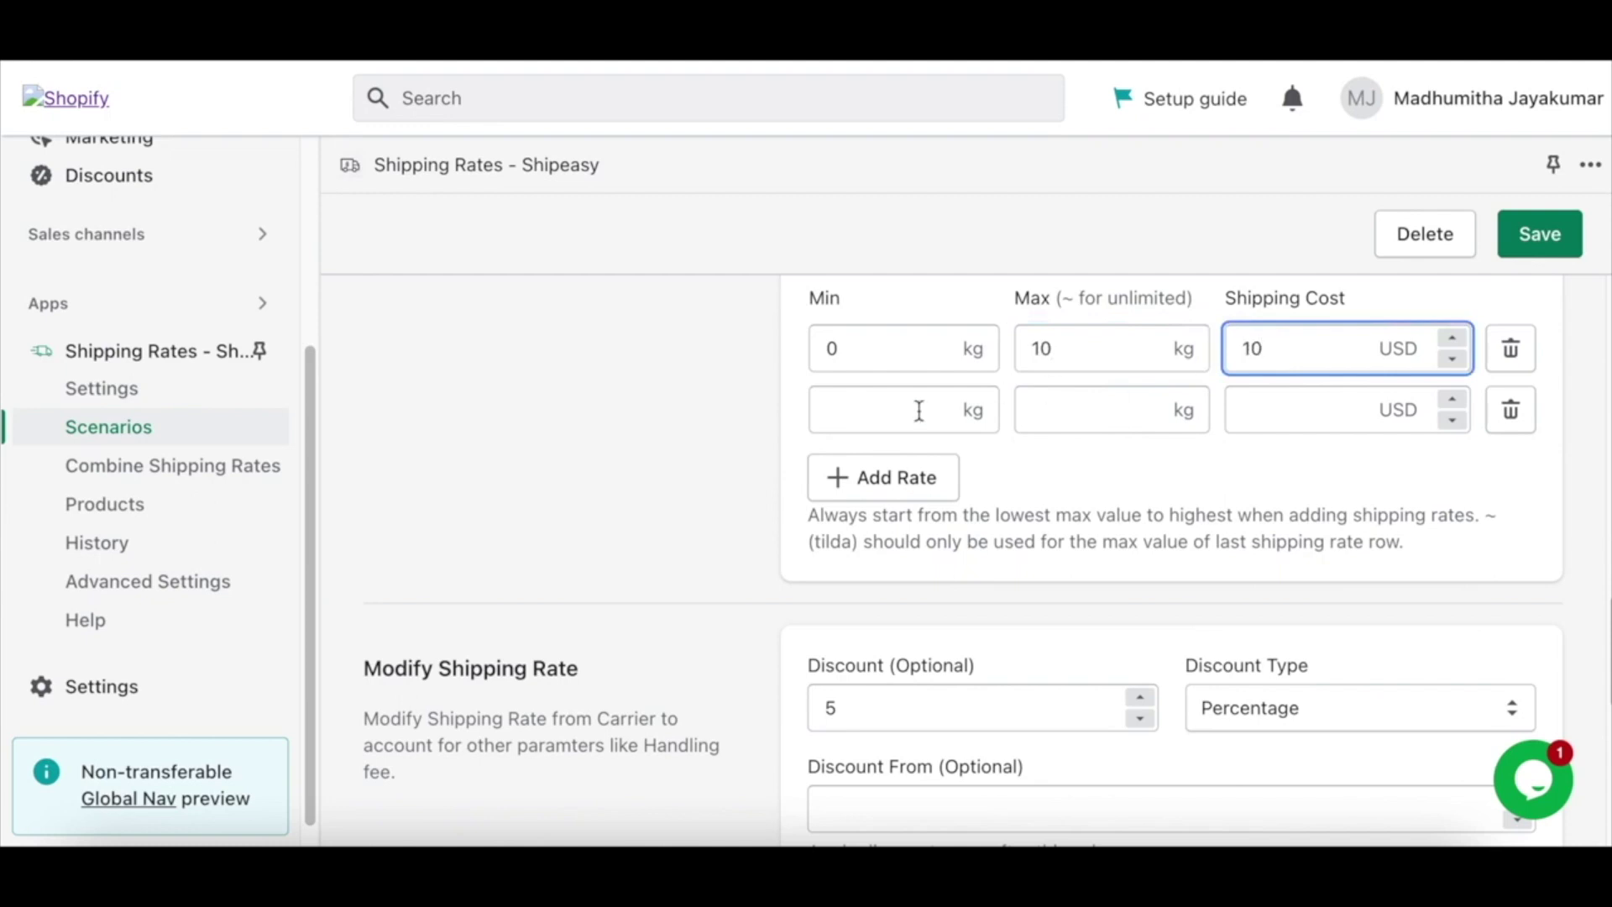
{"action": "left_click", "coordinate": [918, 410]}
{"action": "type", "text": "11"}
{"action": "left_click", "coordinate": [1082, 411]}
{"action": "type", "text": "20"}
{"action": "left_click", "coordinate": [1258, 411]}
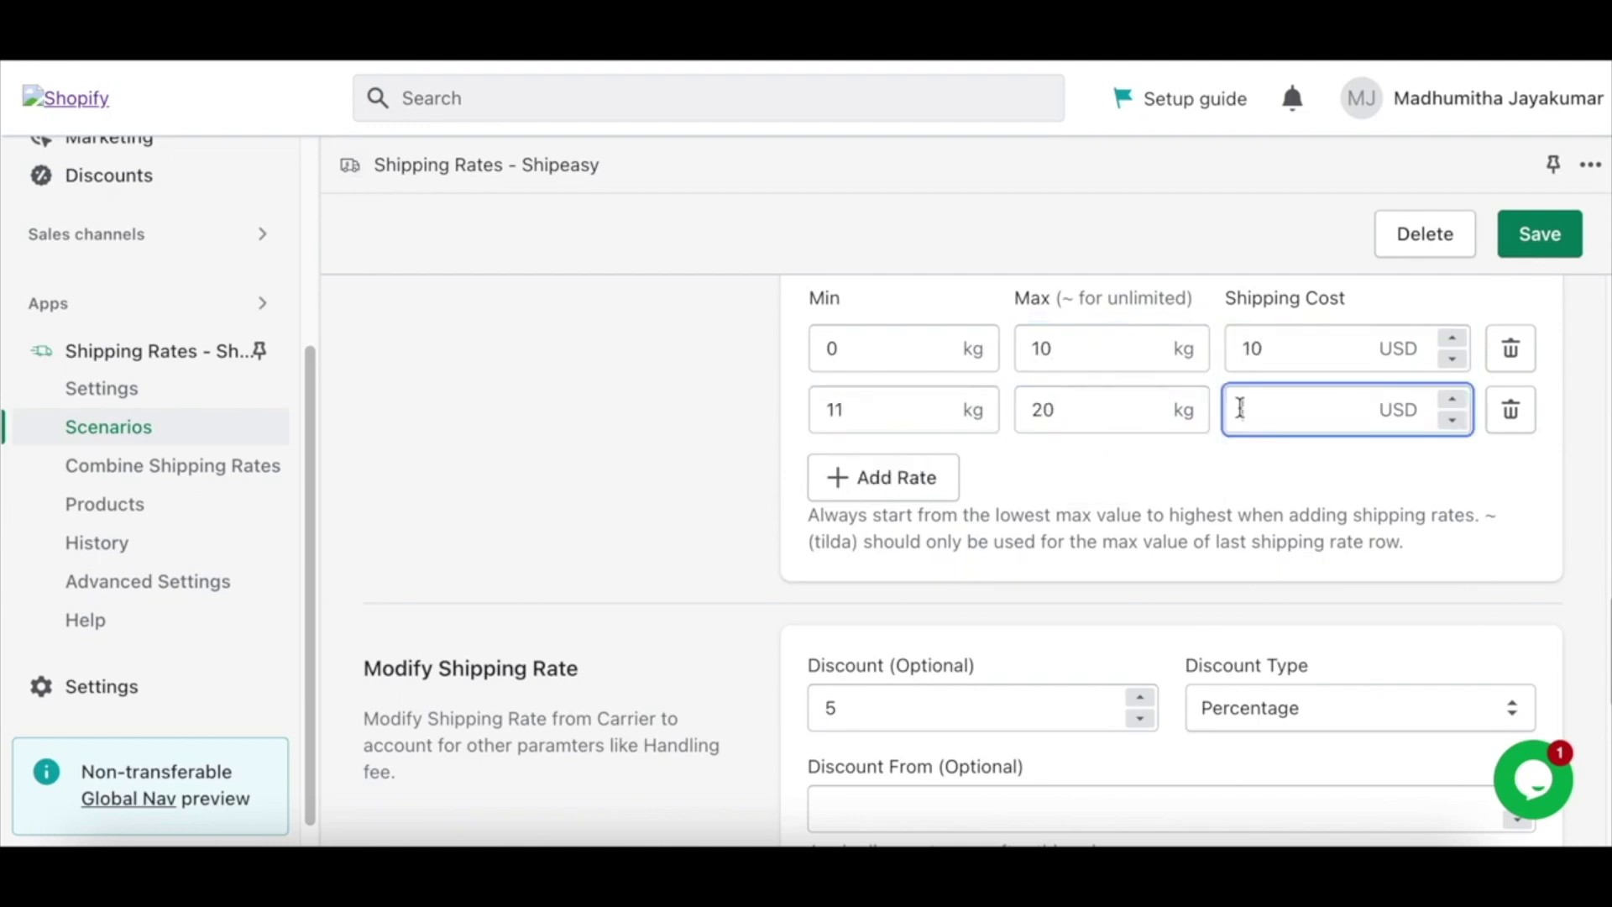
{"action": "type", "text": "20"}
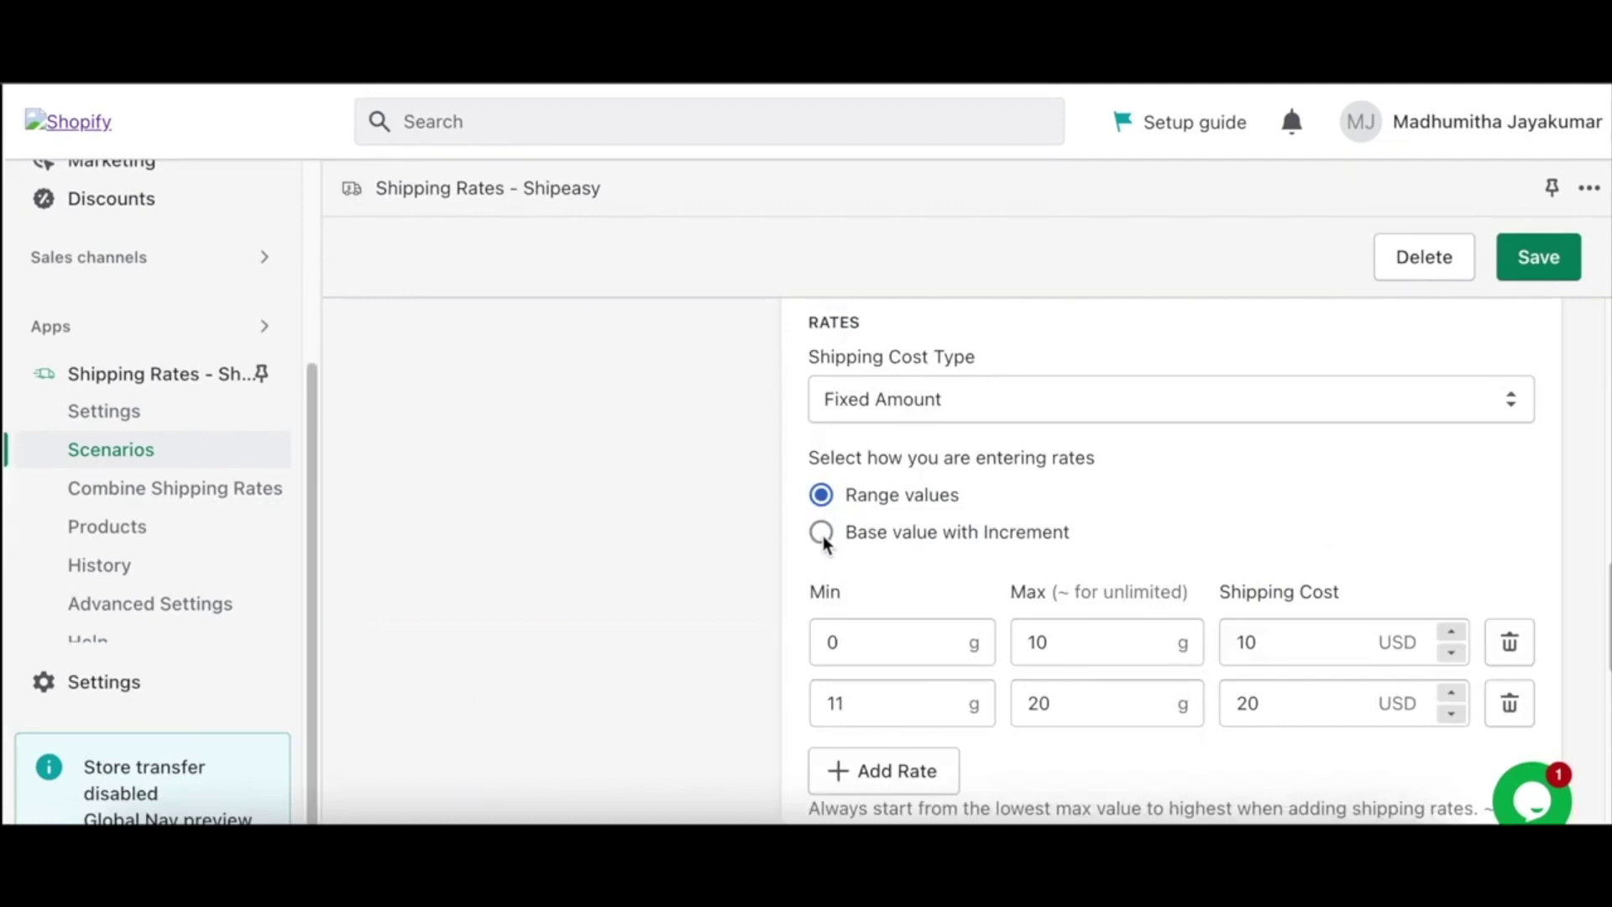
Use Base value with Increment: base rate 10, incremental rate 2 per each 5
{"action": "left_click", "coordinate": [822, 534]}
{"action": "left_click", "coordinate": [851, 638]}
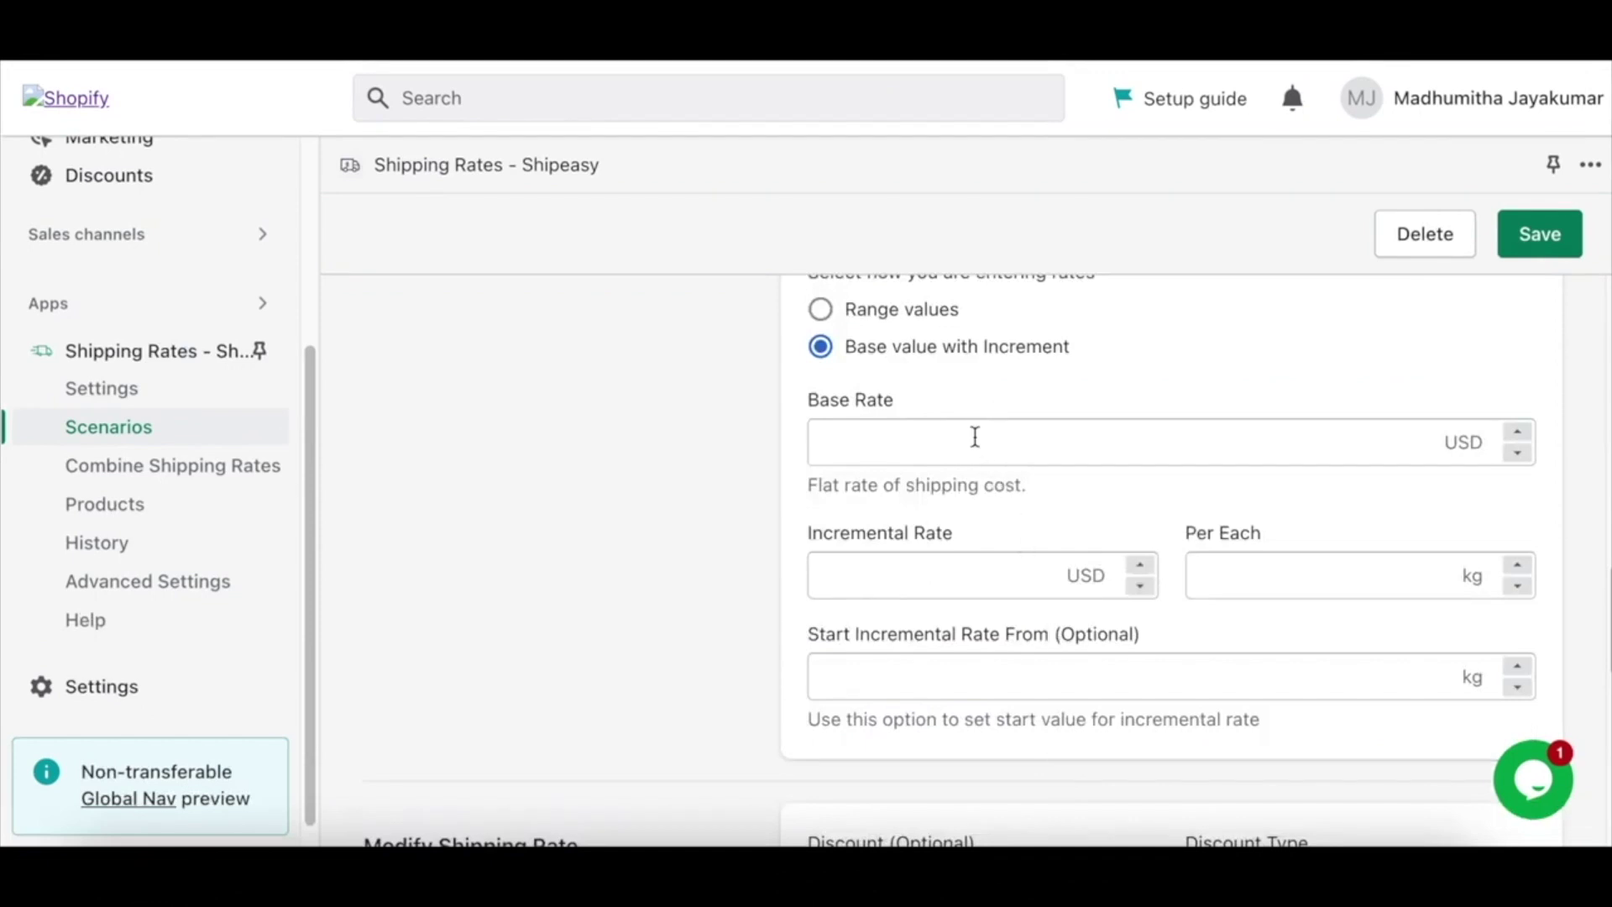
{"action": "left_click", "coordinate": [975, 437]}
{"action": "type", "text": "10"}
{"action": "left_click", "coordinate": [965, 575]}
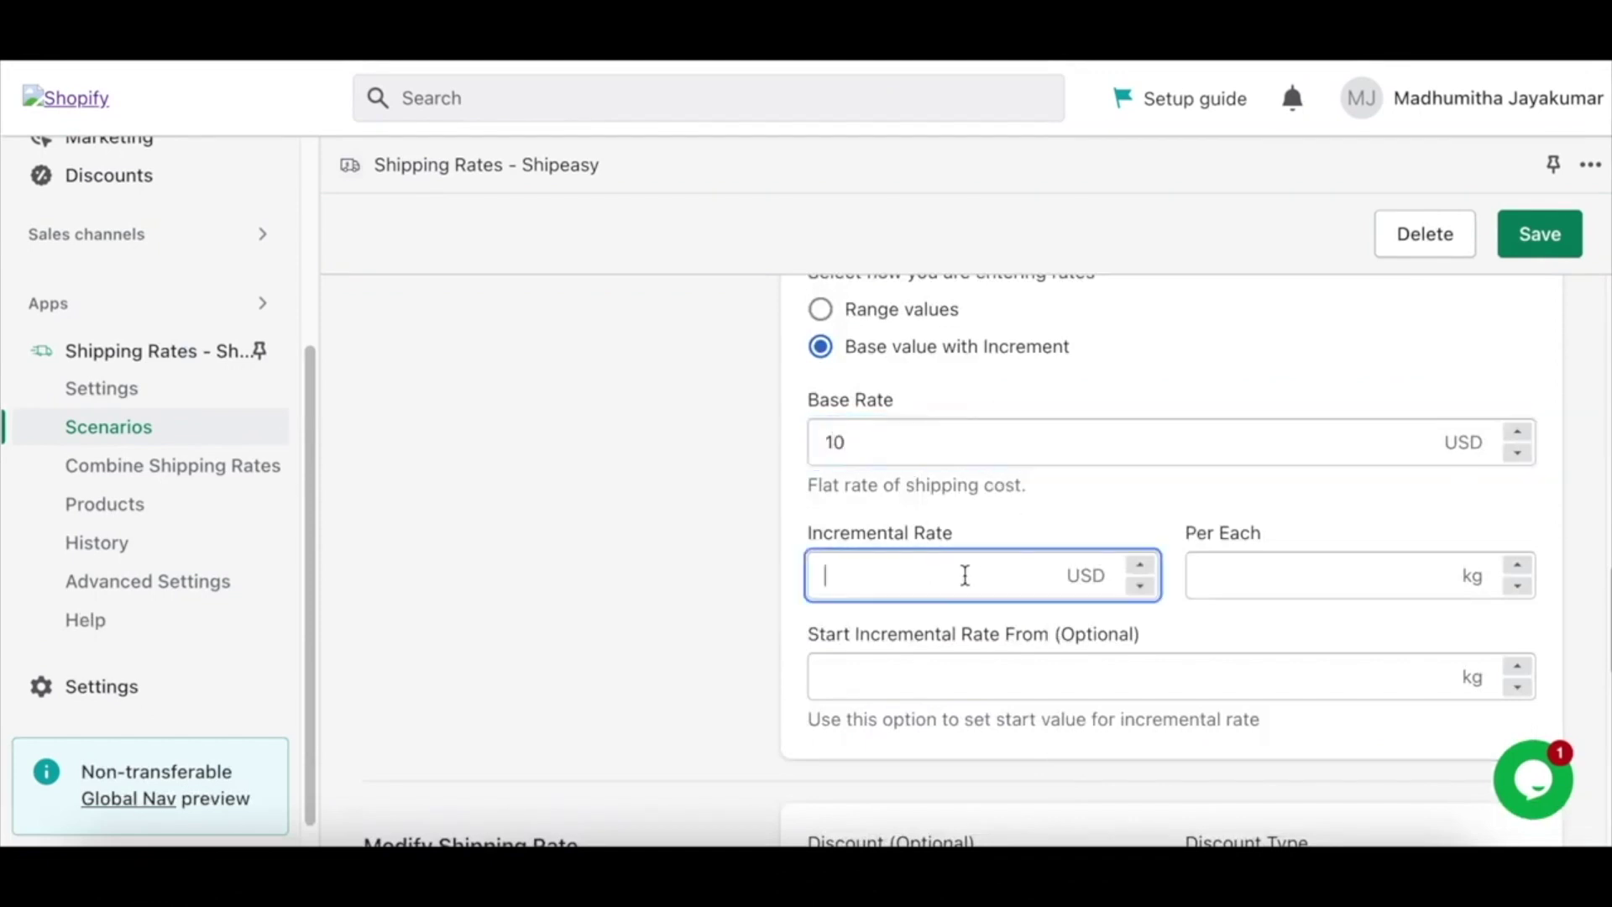
{"action": "type", "text": "2"}
{"action": "left_click", "coordinate": [1237, 565]}
{"action": "type", "text": "5"}
Add shipping tag 'Chair' and save the scenario
{"action": "left_click", "coordinate": [1163, 667]}
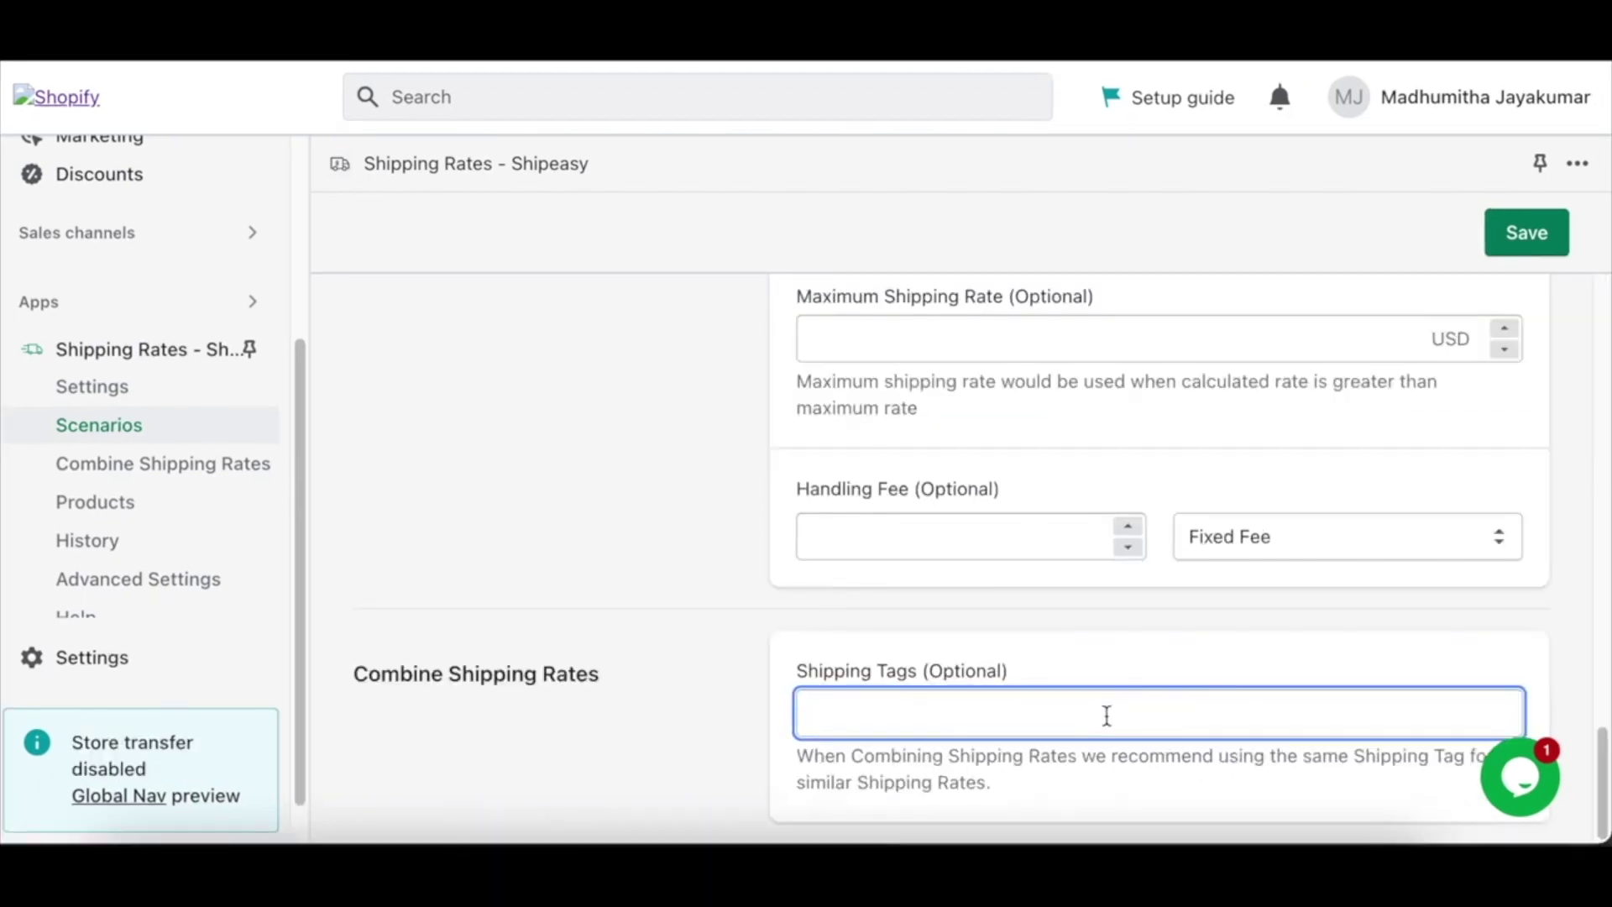
{"action": "type", "text": "Chair"}
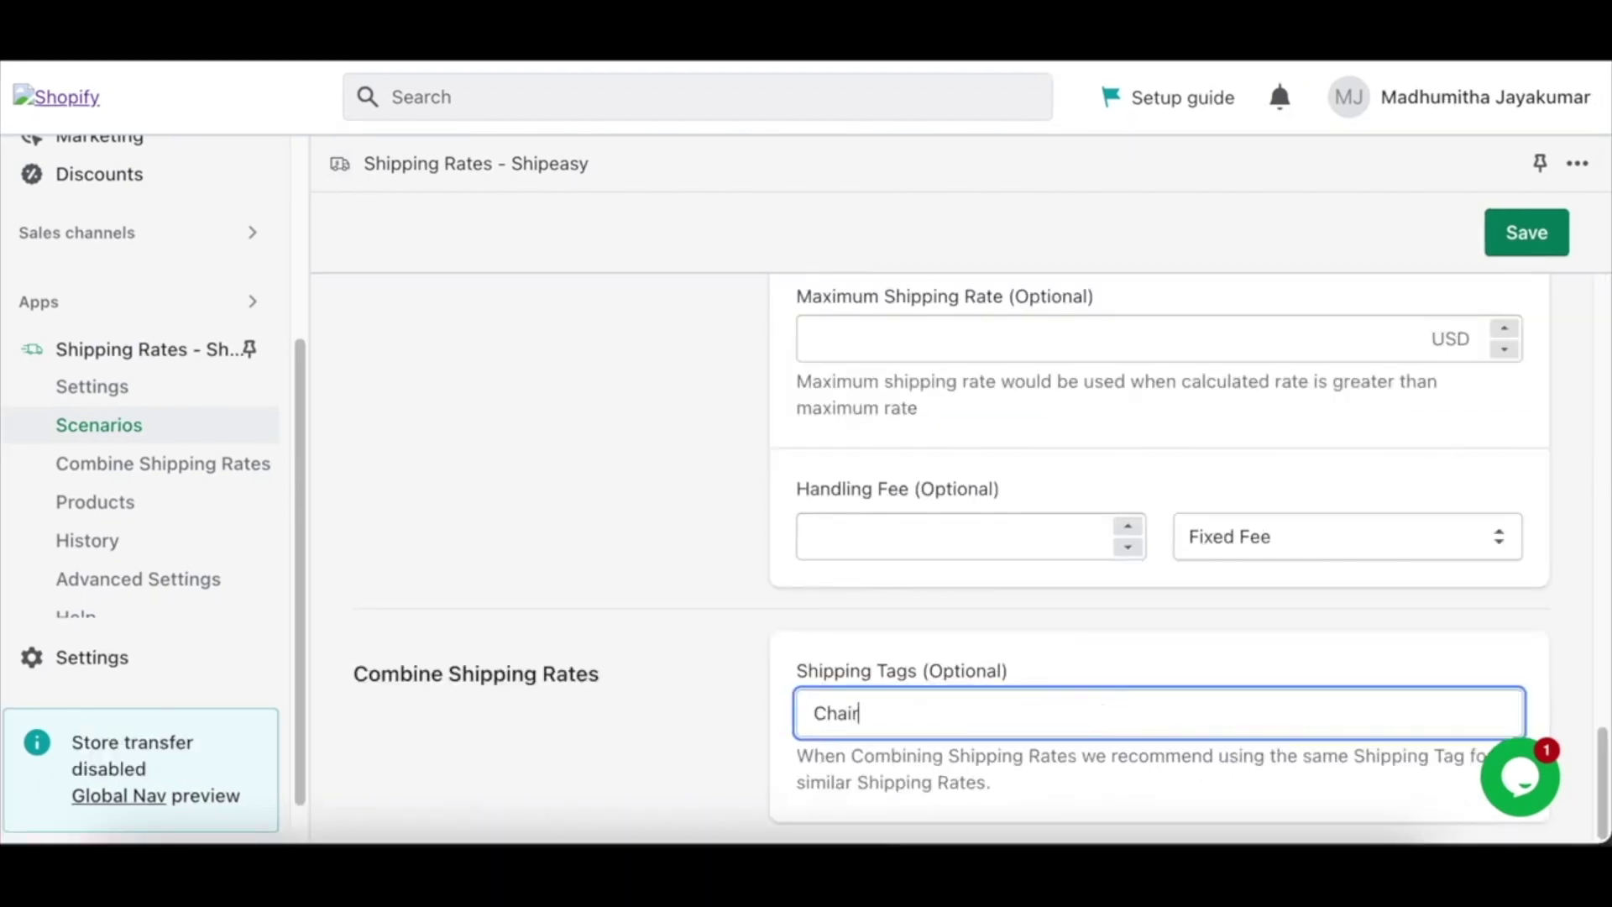
{"action": "left_click", "coordinate": [1525, 235]}
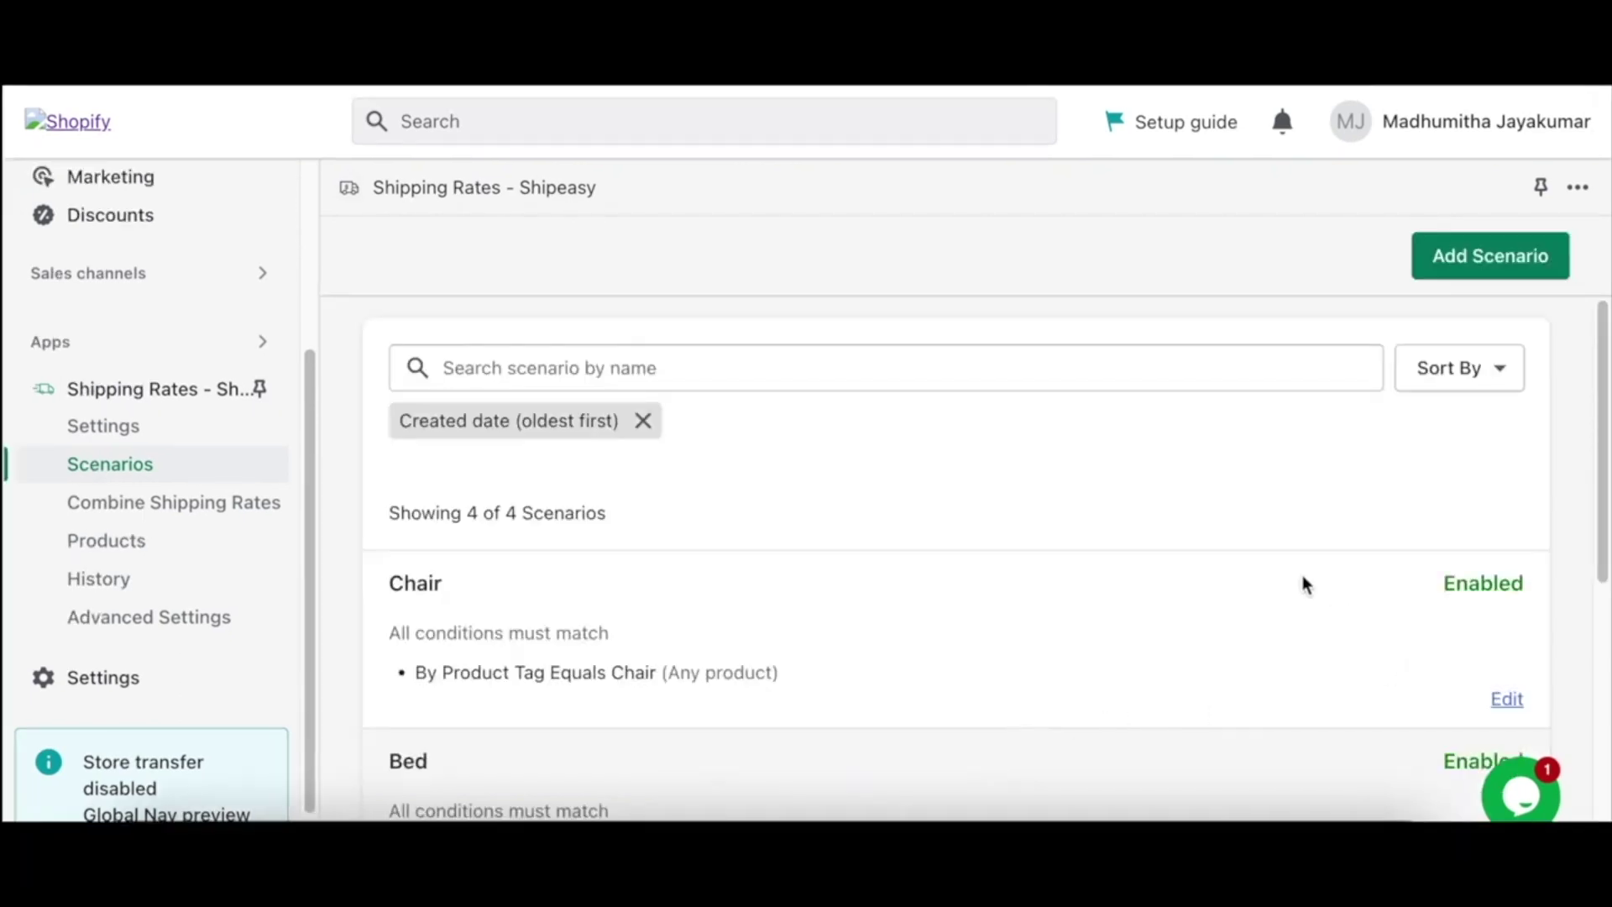
{"action": "left_click", "coordinate": [1605, 510]}
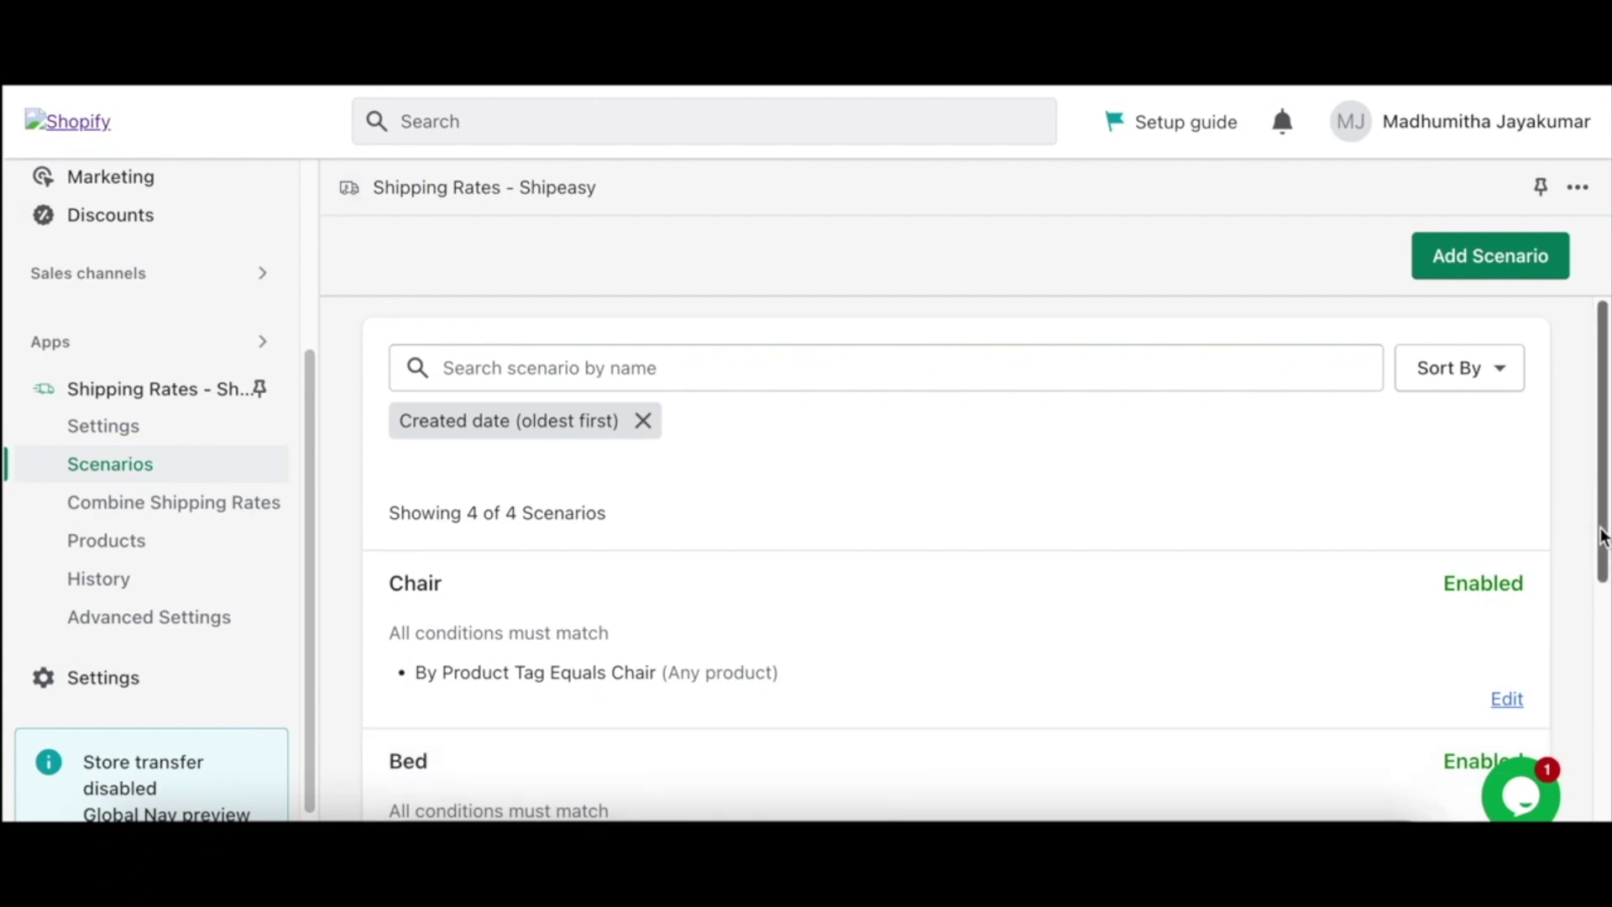
{"action": "mouse_move", "coordinate": [1604, 538]}
{"action": "left_mouse_down"}
{"action": "mouse_move", "coordinate": [1599, 802]}
{"action": "mouse_move", "coordinate": [1593, 538]}
{"action": "left_mouse_up"}
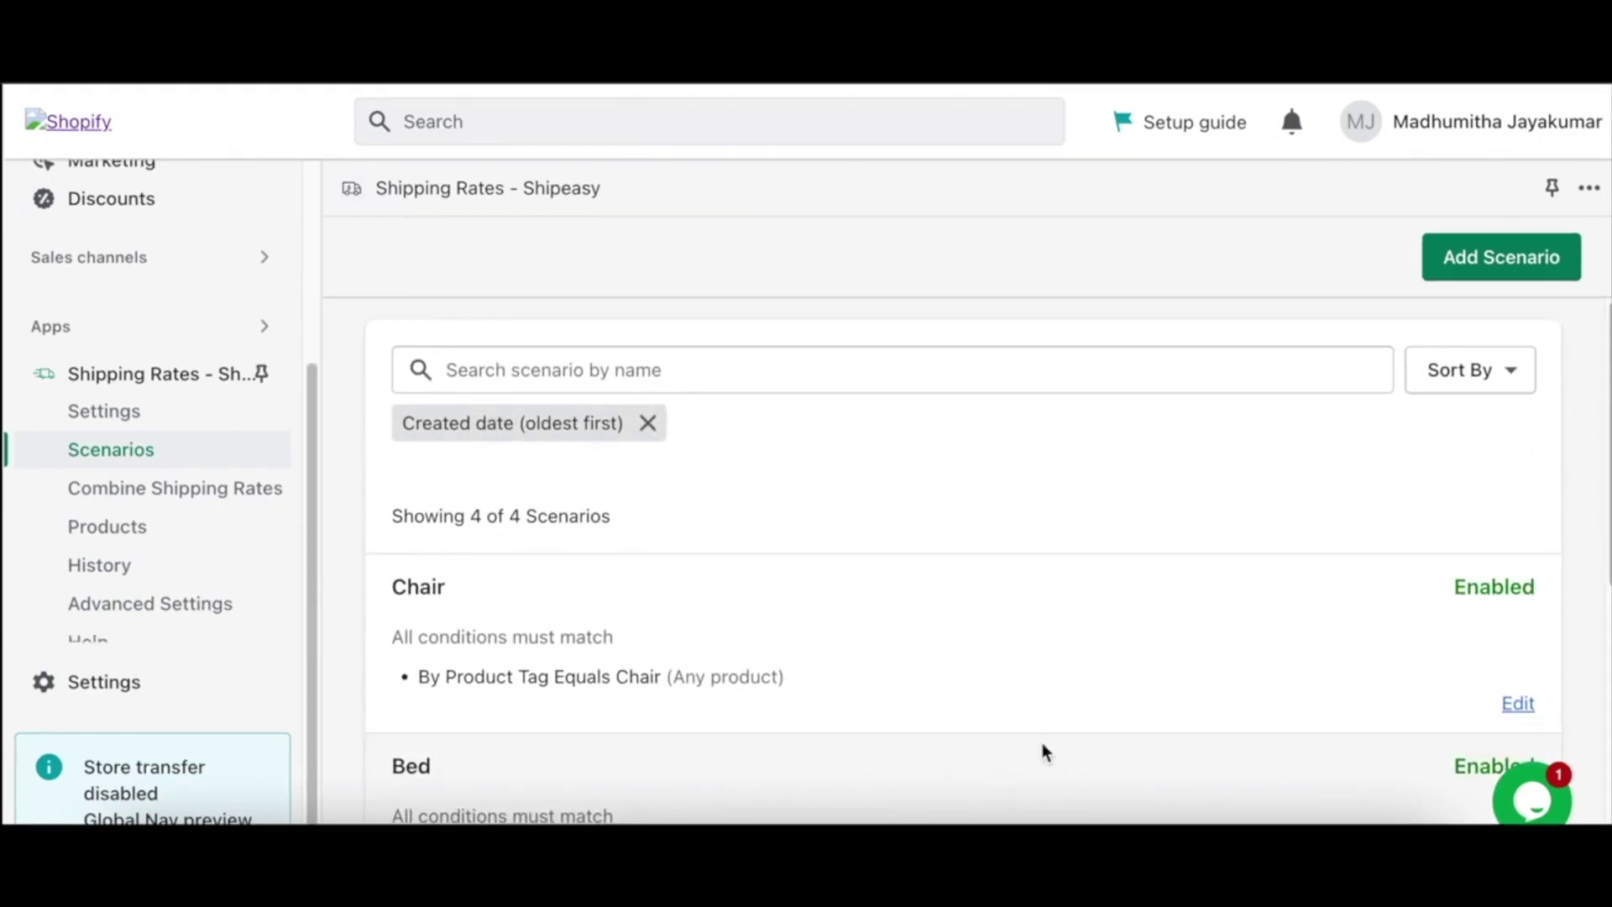
{"action": "left_click", "coordinate": [225, 492]}
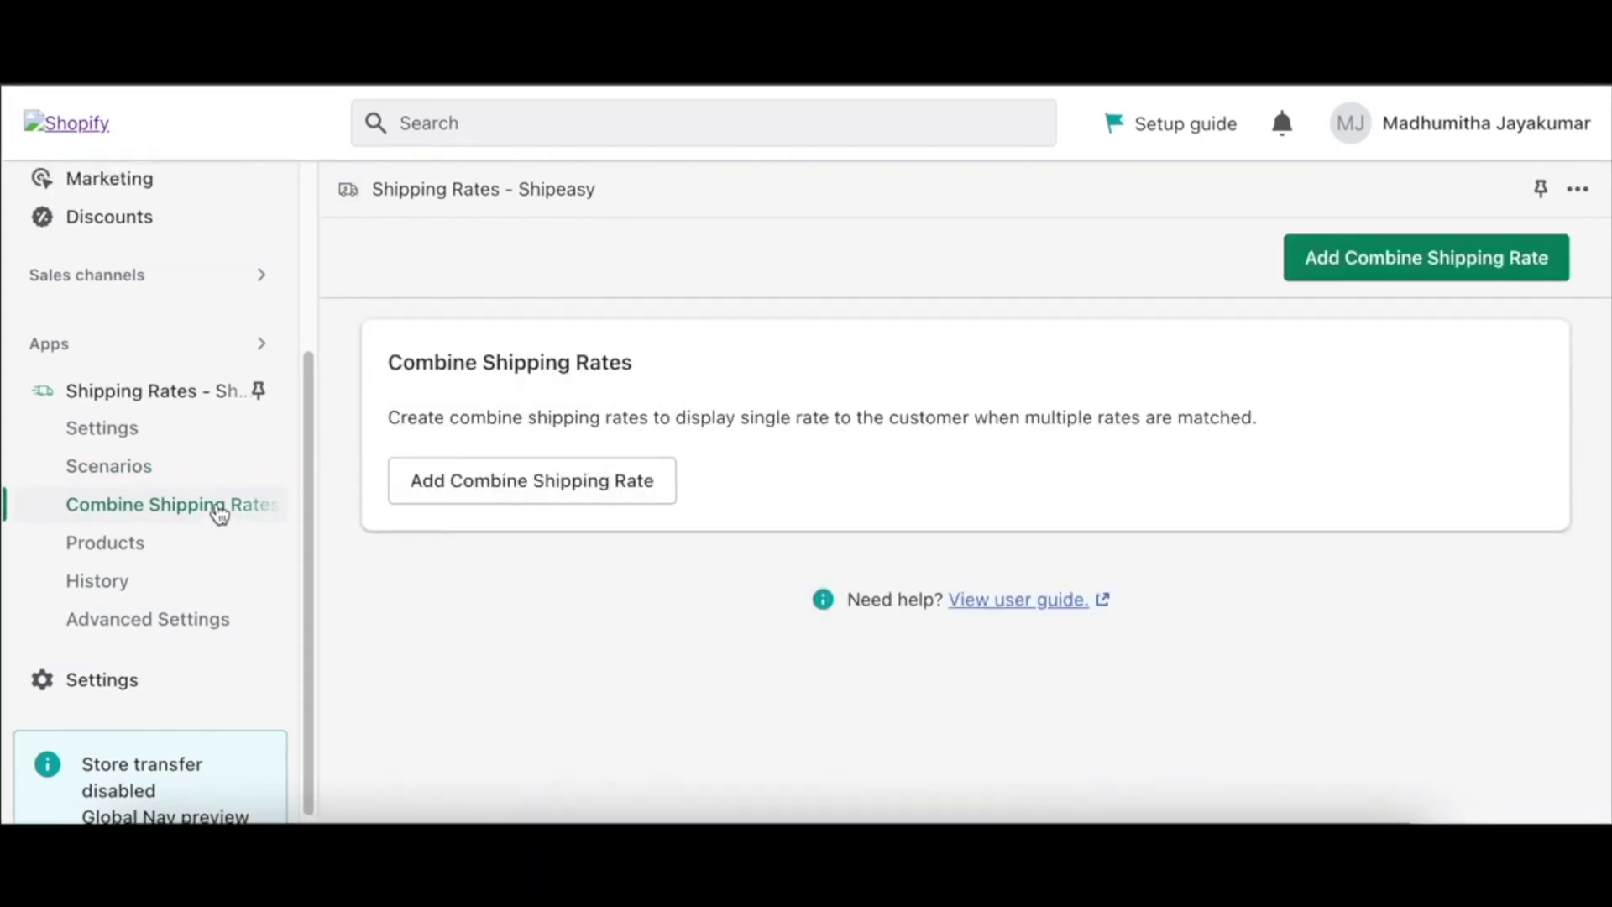
Add a new combined shipping rate named 'Combined Shipping Rate'
{"action": "left_click", "coordinate": [1409, 268]}
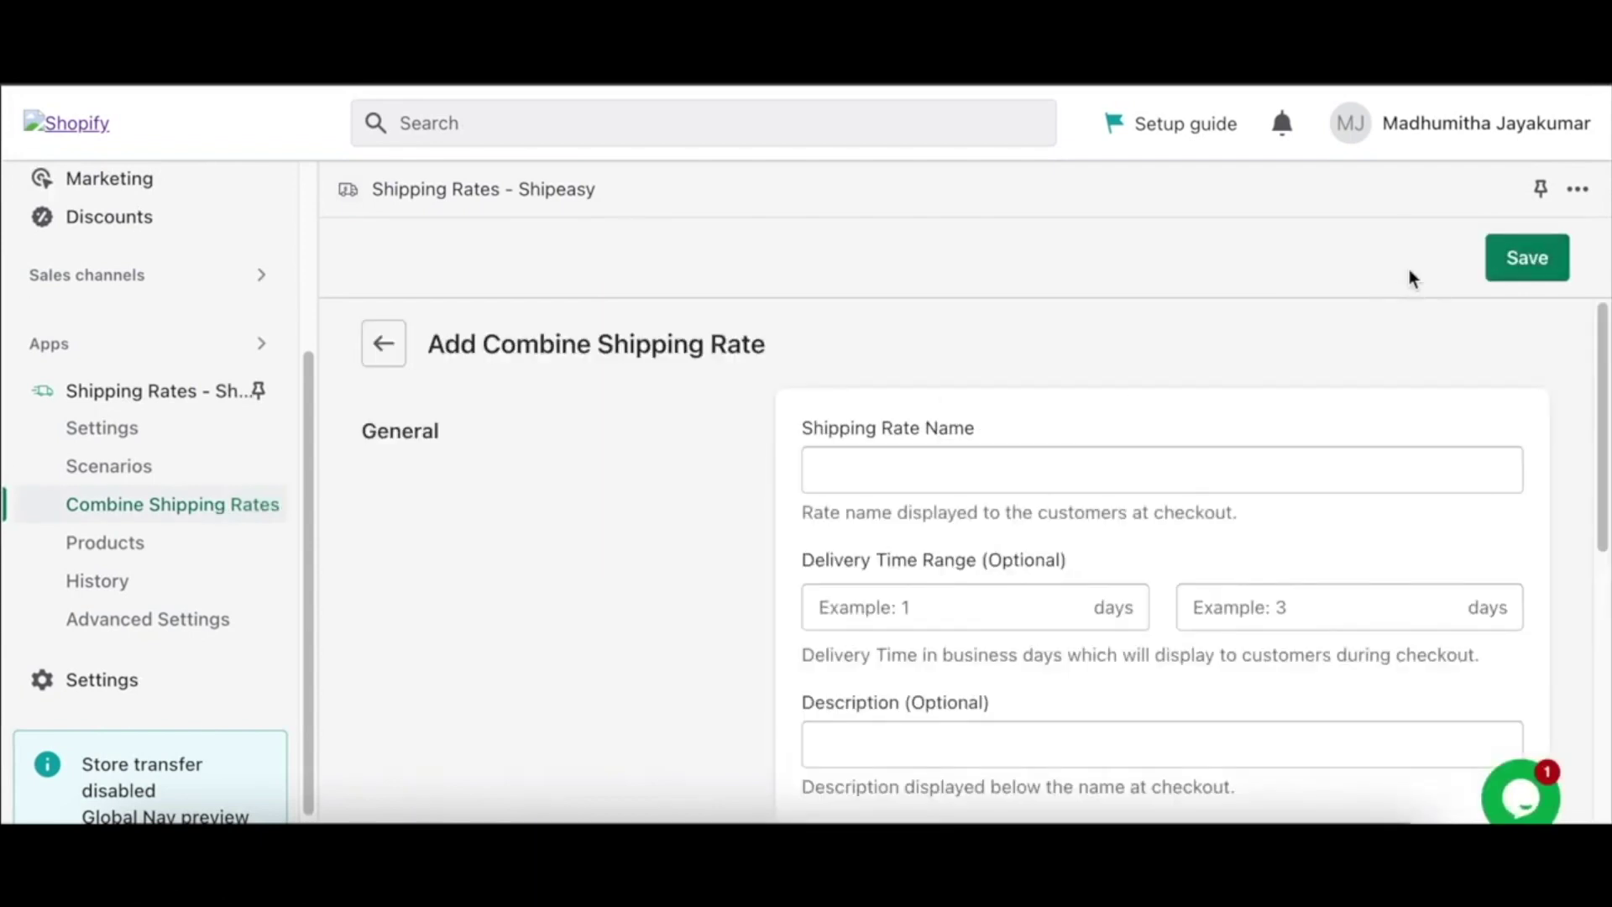
{"action": "left_click", "coordinate": [1179, 464]}
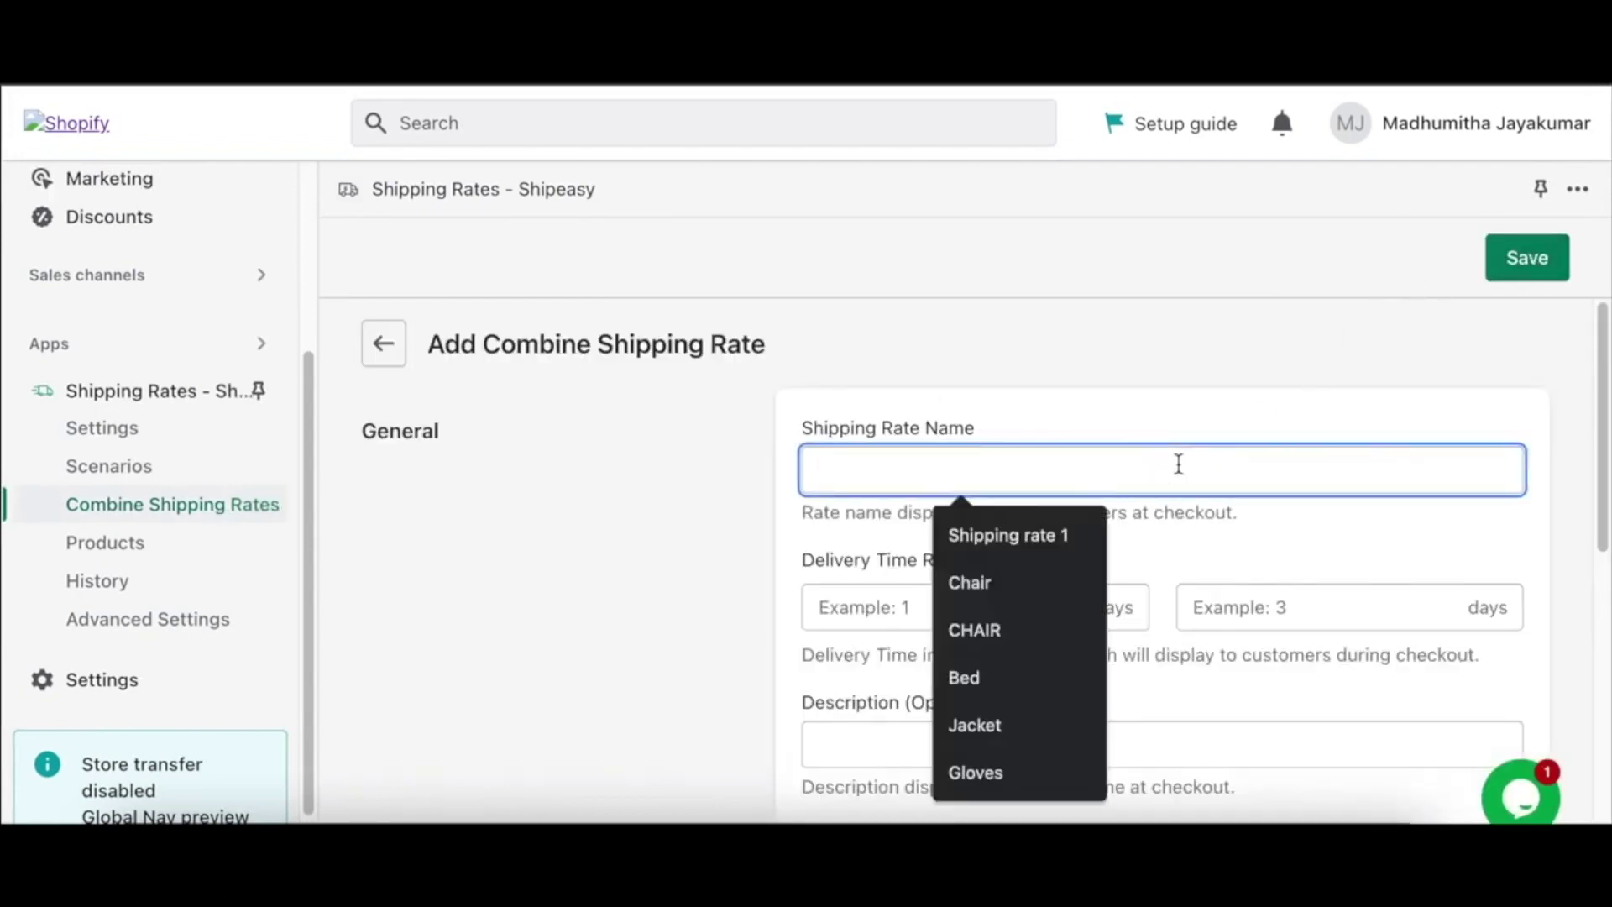
{"action": "type", "text": "Combined Shi"}
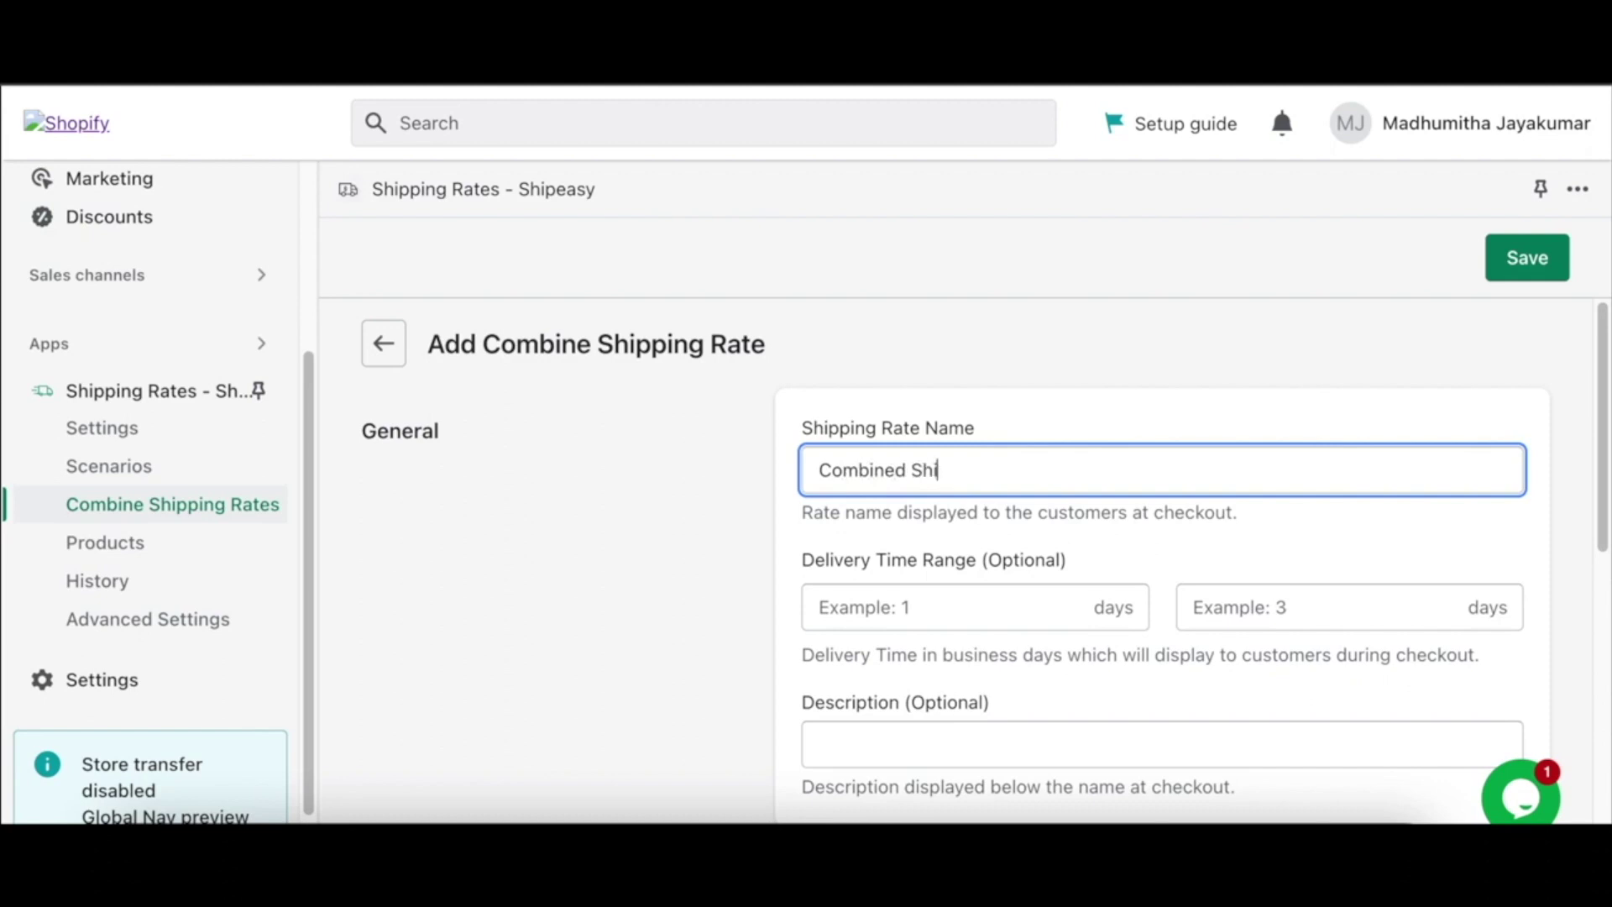
{"action": "type", "text": "pping Rate"}
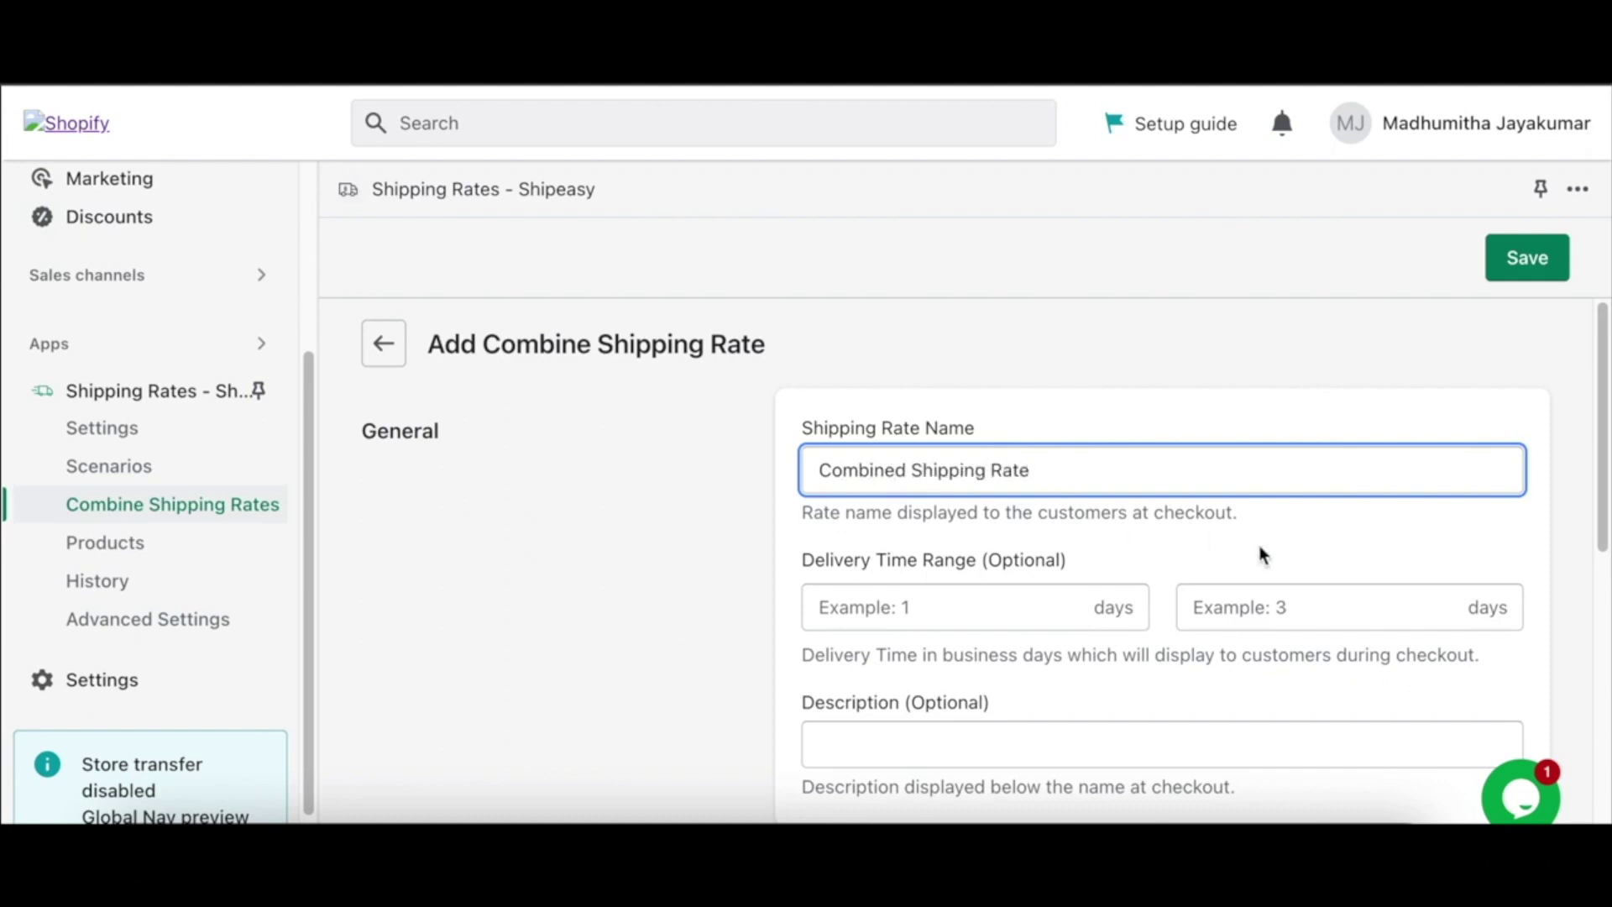
Keep Combined Rate Type as Sum, combine tags 'bed, chair', and save
{"action": "scroll", "coordinate": [1261, 555], "scroll_direction": "down", "scroll_amount": 10}
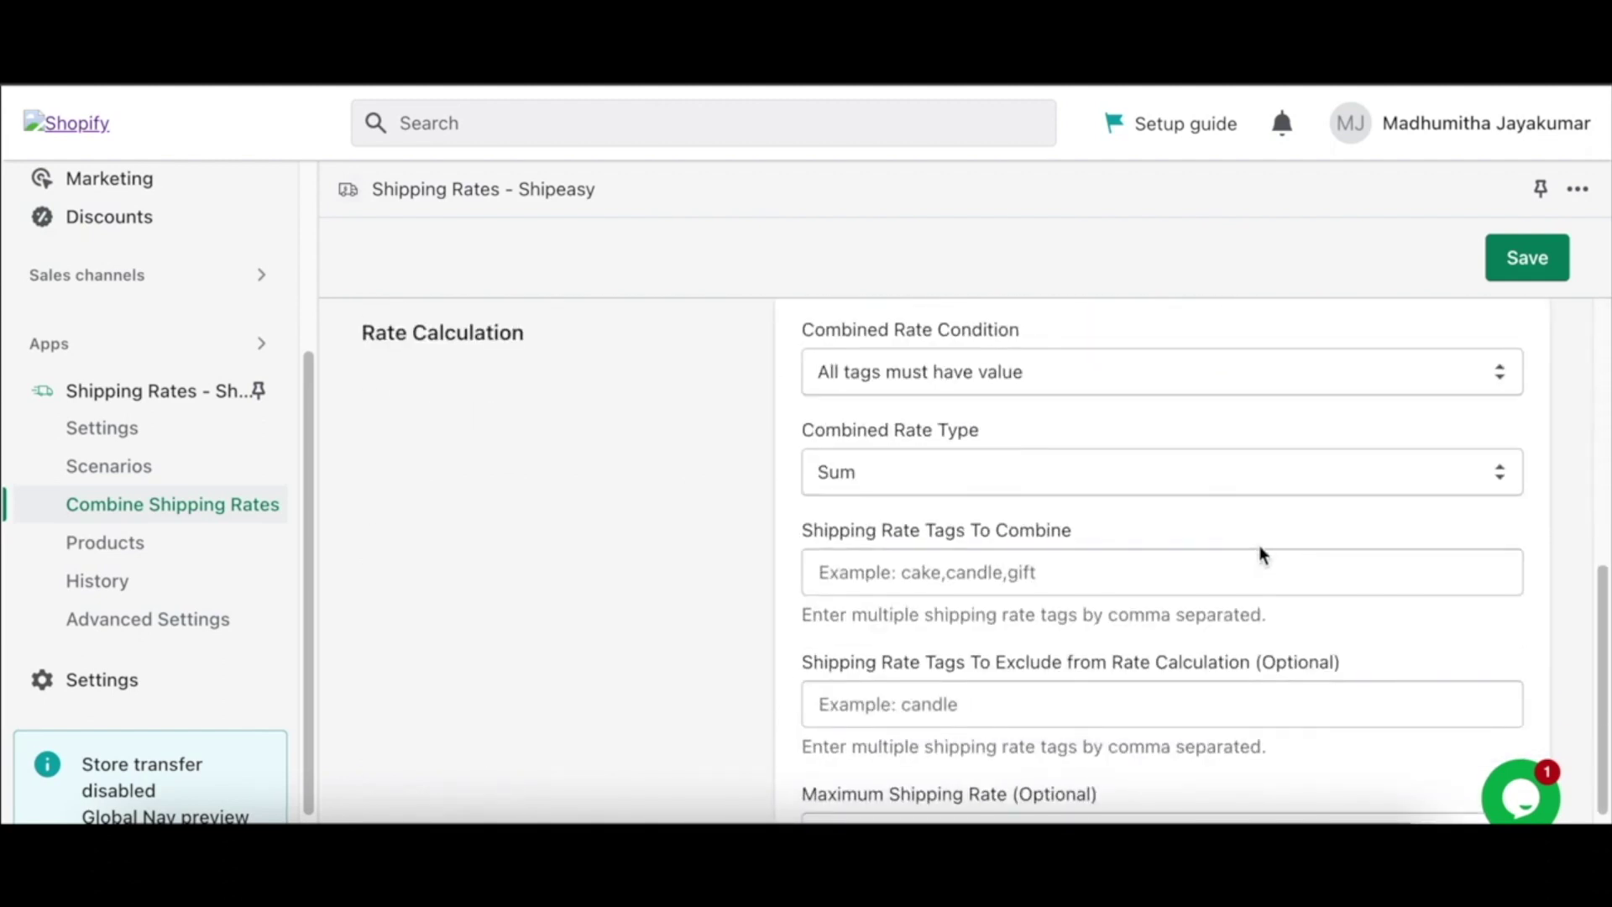
{"action": "left_click", "coordinate": [1497, 480]}
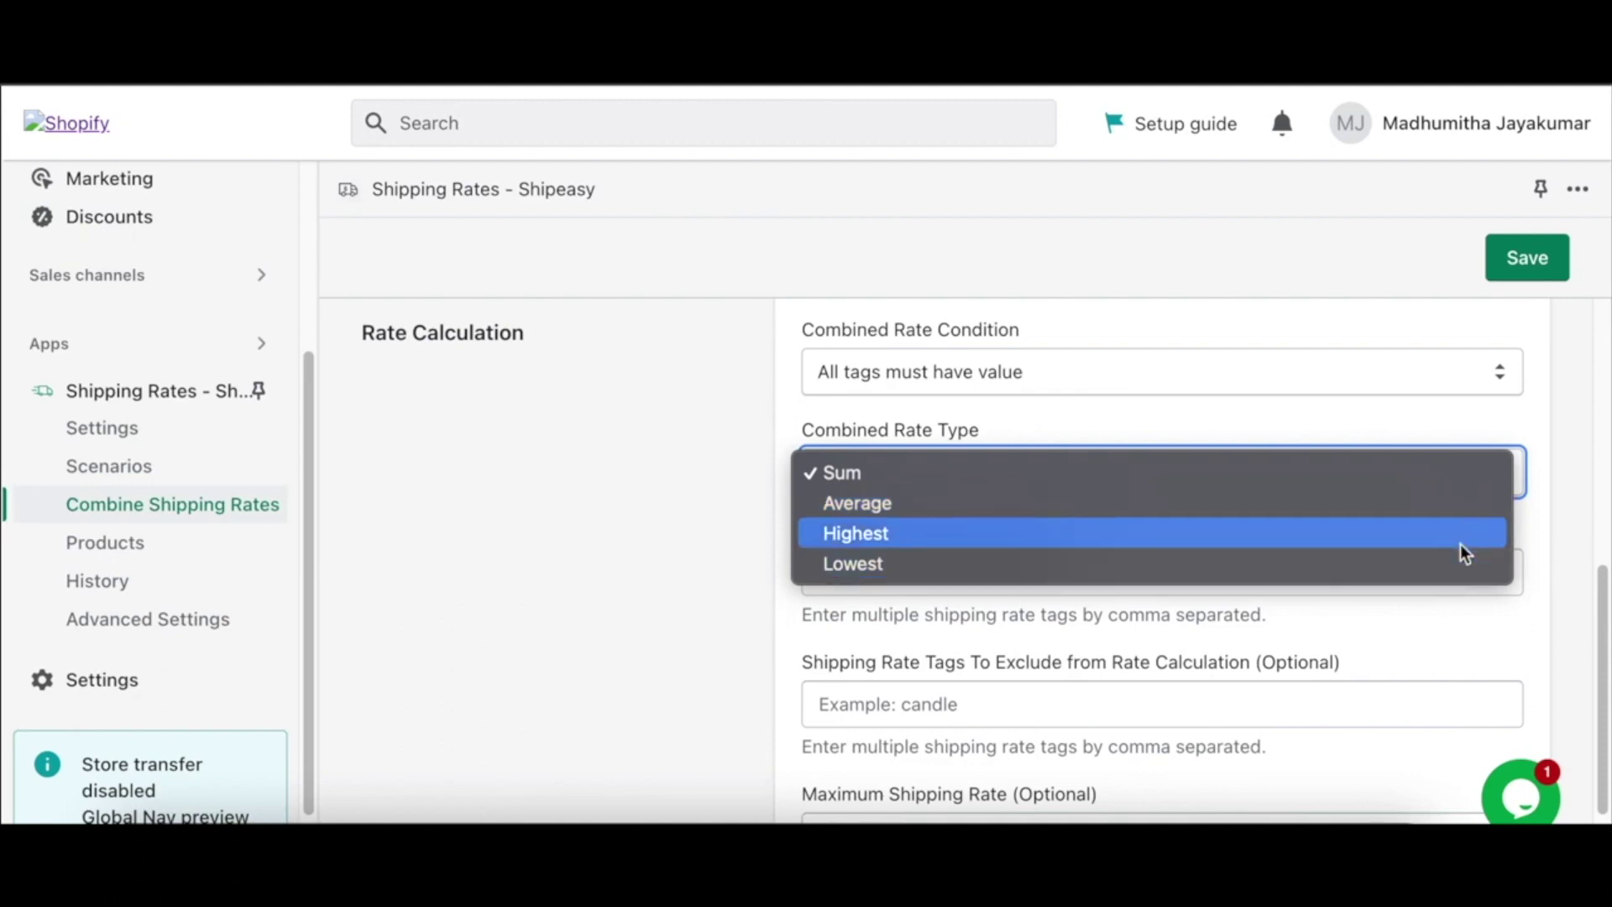
{"action": "left_click", "coordinate": [1453, 470]}
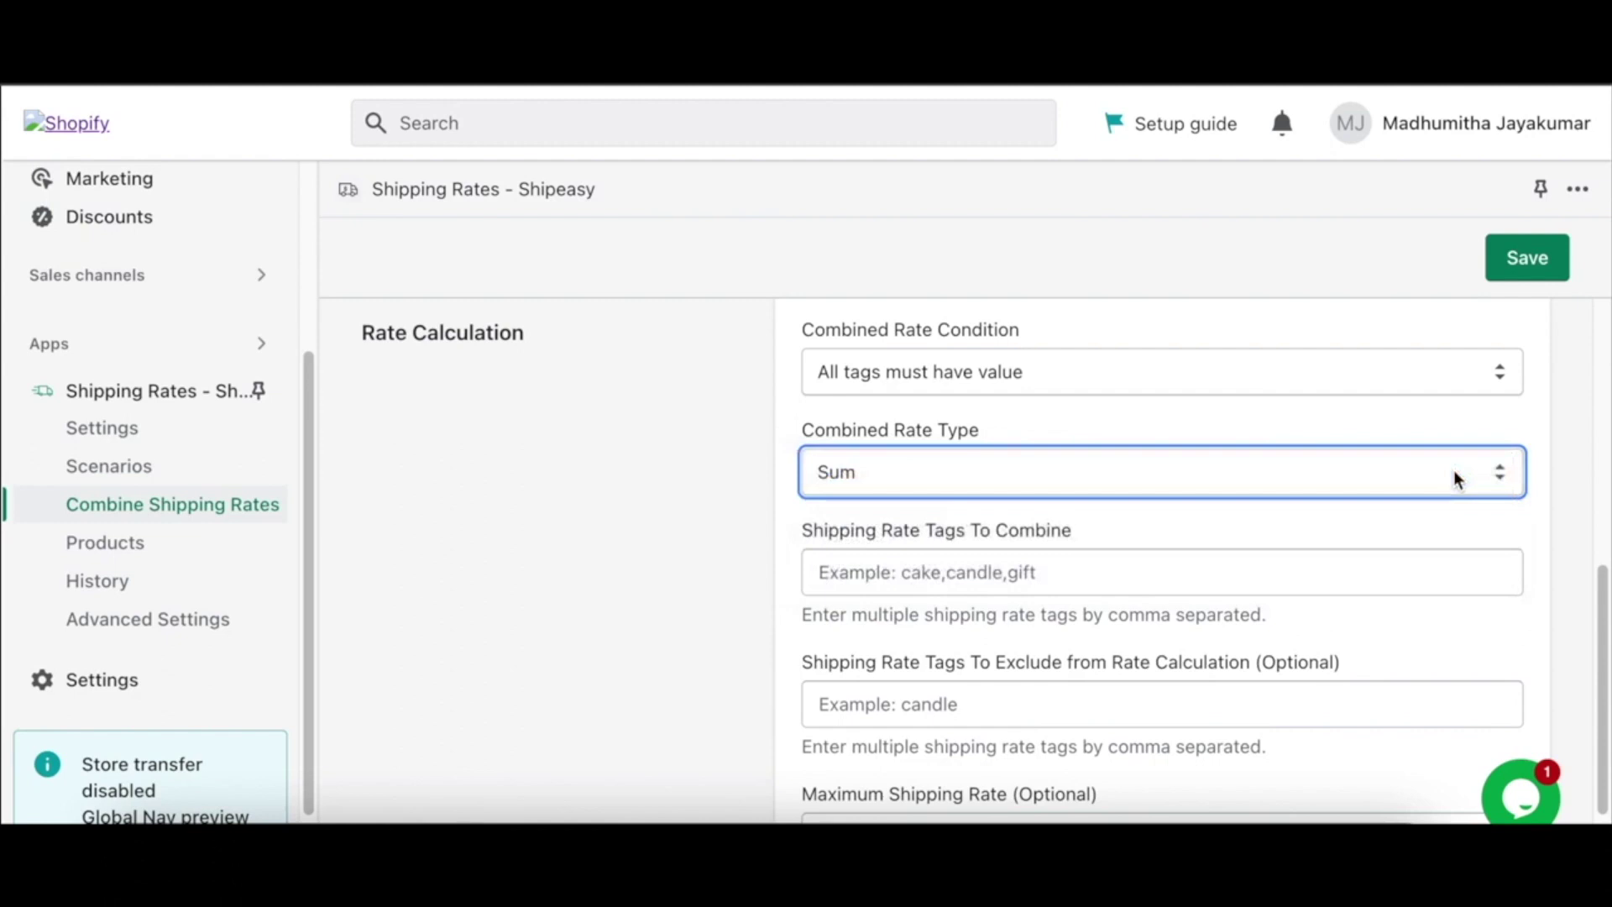
{"action": "left_click", "coordinate": [1266, 573]}
{"action": "type", "text": "bed, chair"}
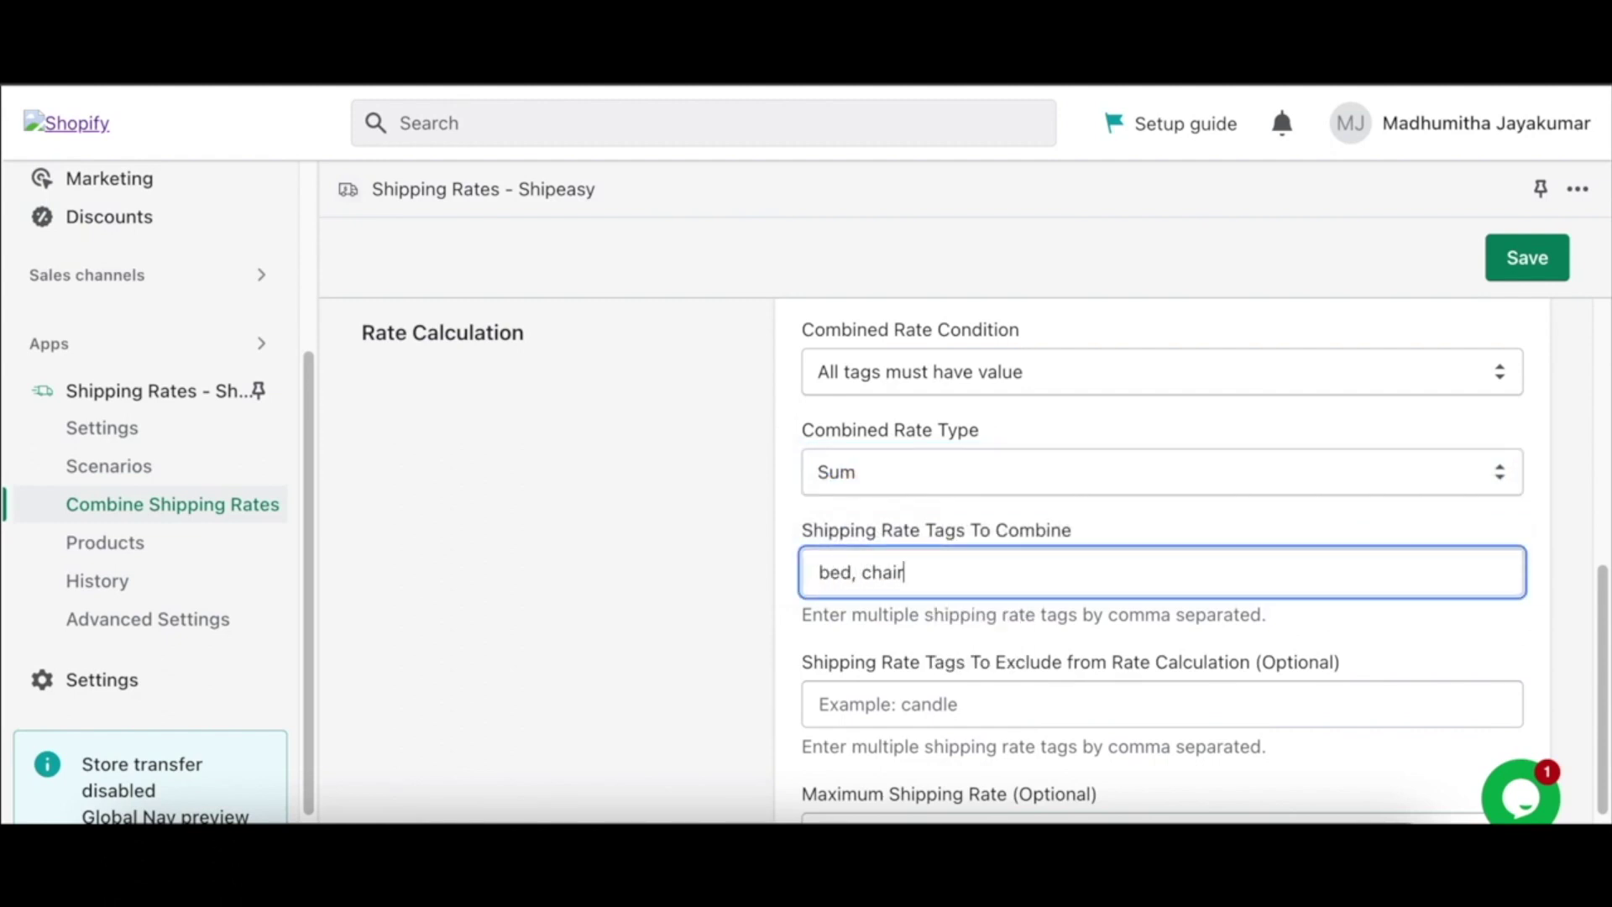
{"action": "left_click", "coordinate": [1528, 267]}
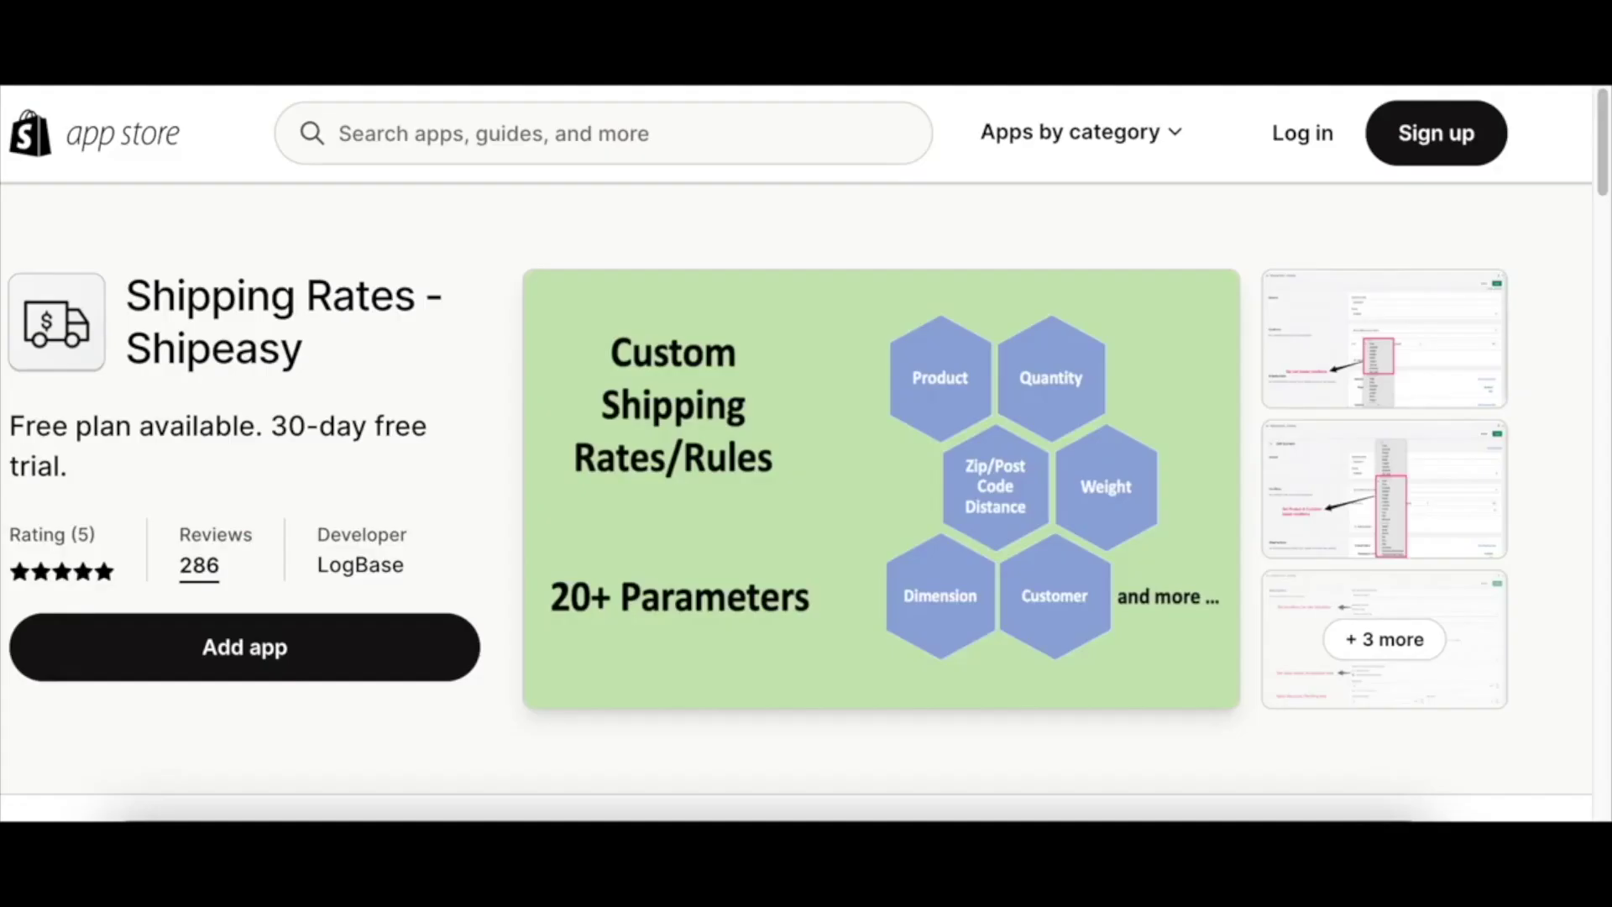